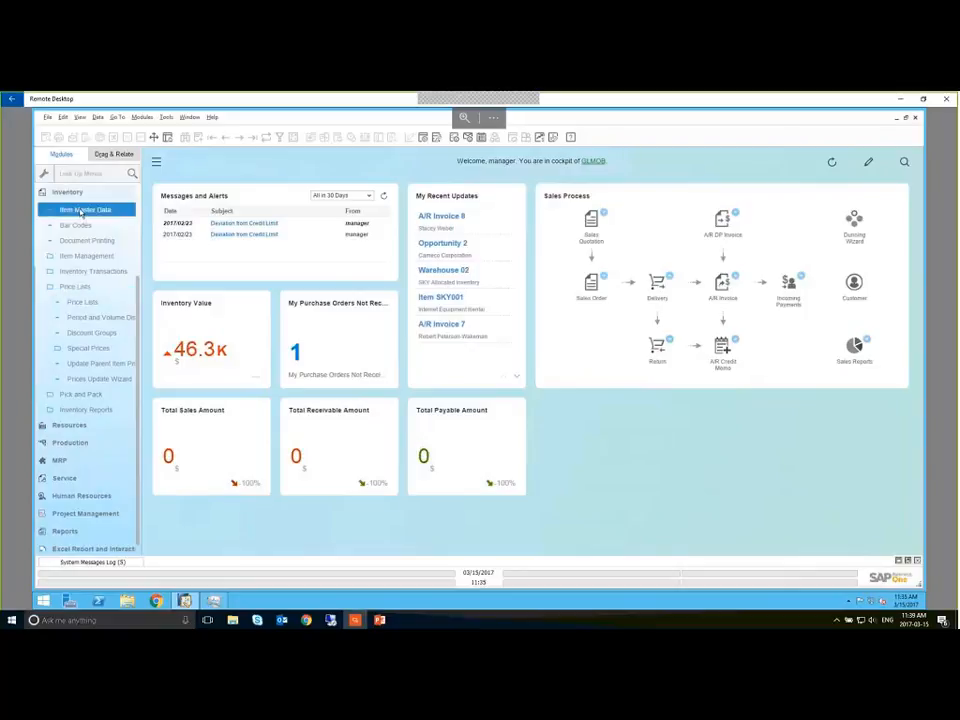
# Step: Open the Price Lists window from the Price Lists section of the Inventory module
pyautogui.click(72, 288)
pyautogui.click(78, 372)
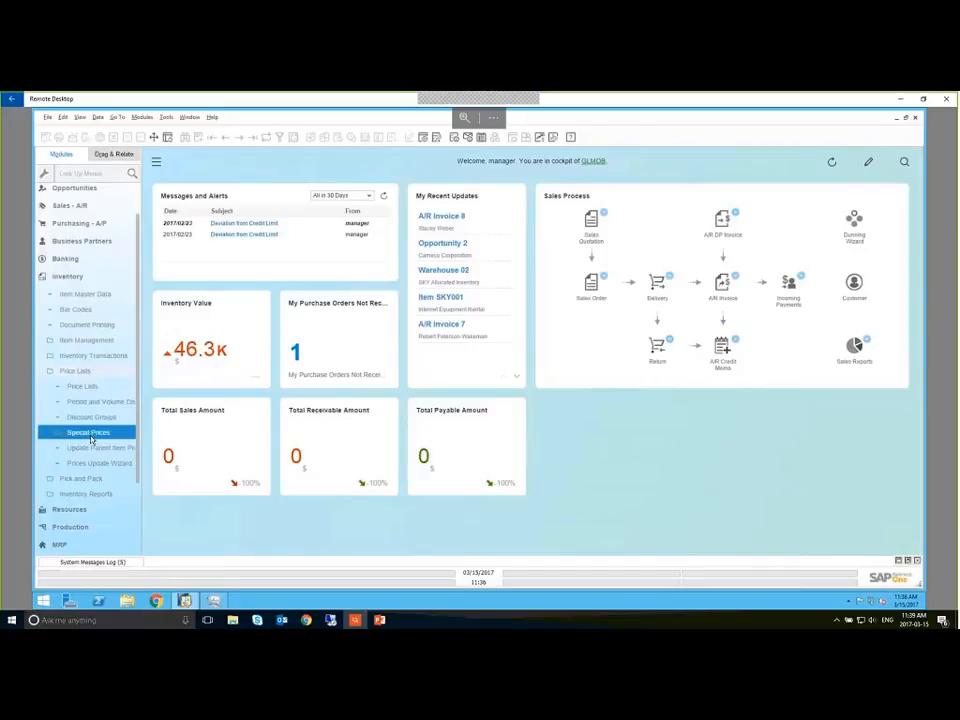
pyautogui.click(88, 432)
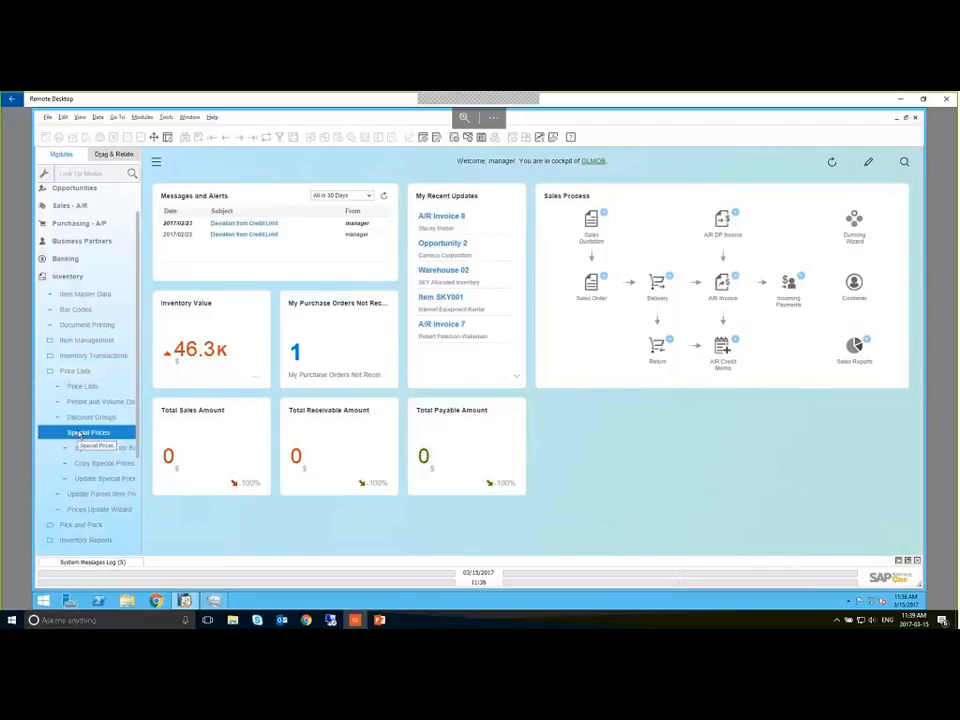
pyautogui.click(79, 436)
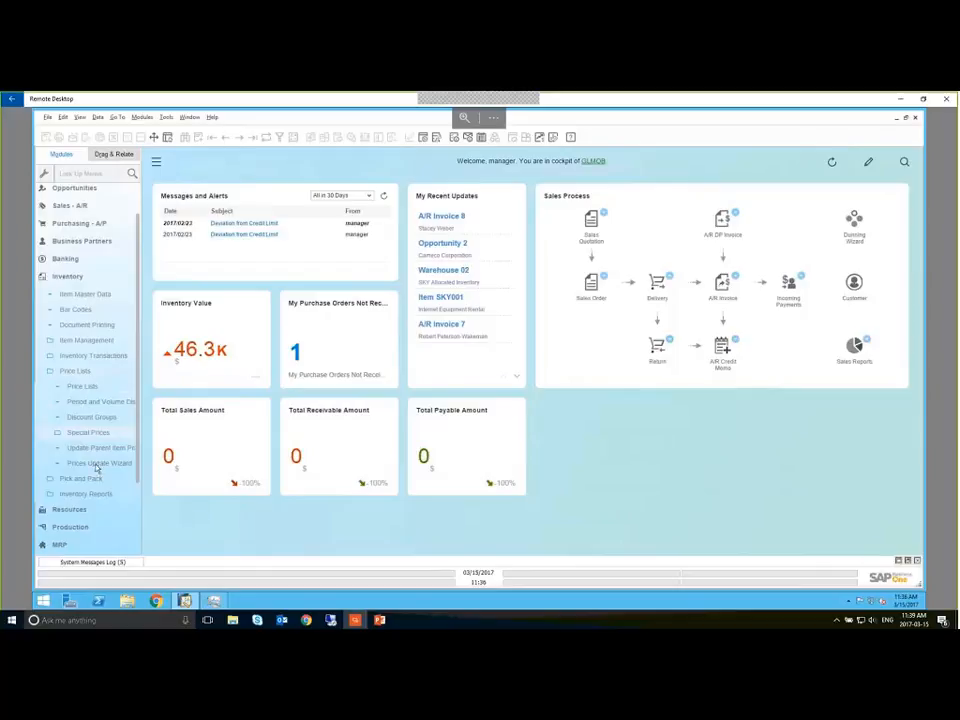
pyautogui.click(76, 465)
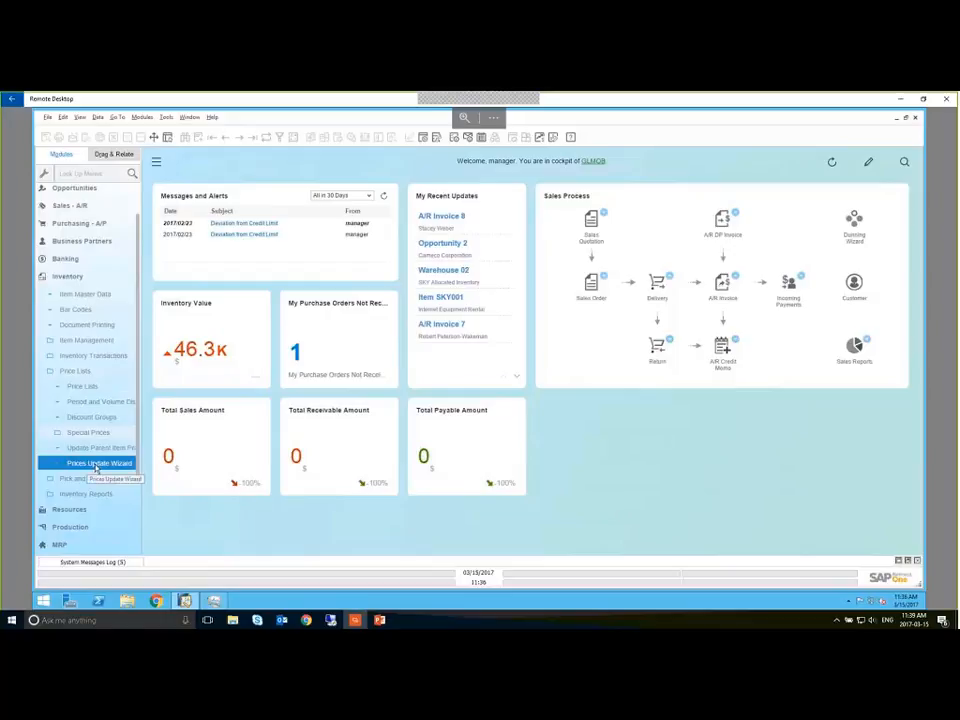
pyautogui.click(88, 432)
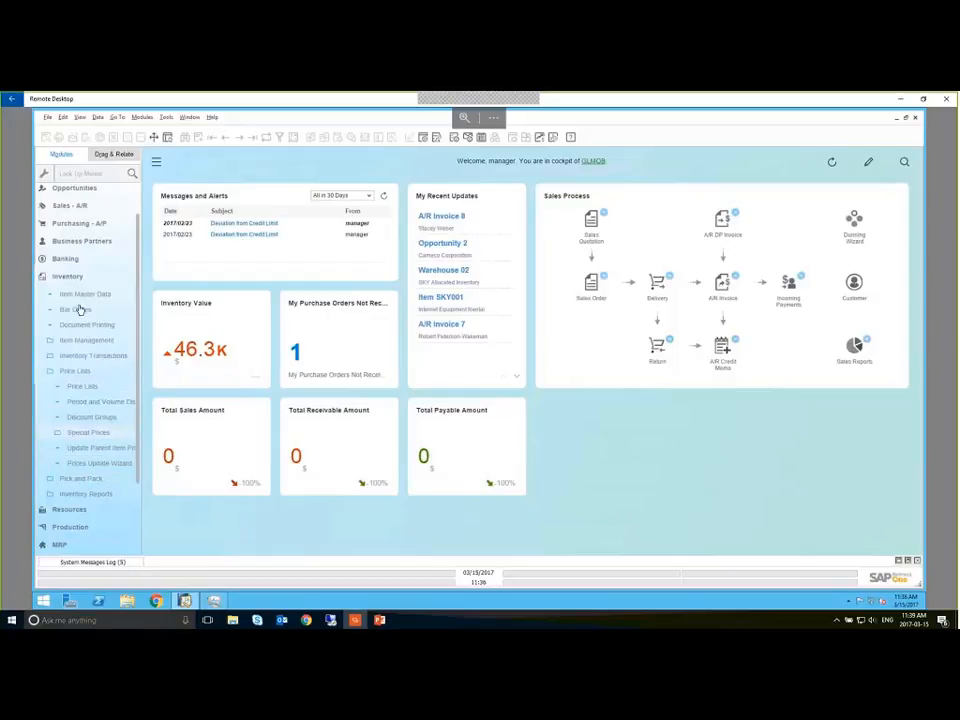
pyautogui.click(85, 388)
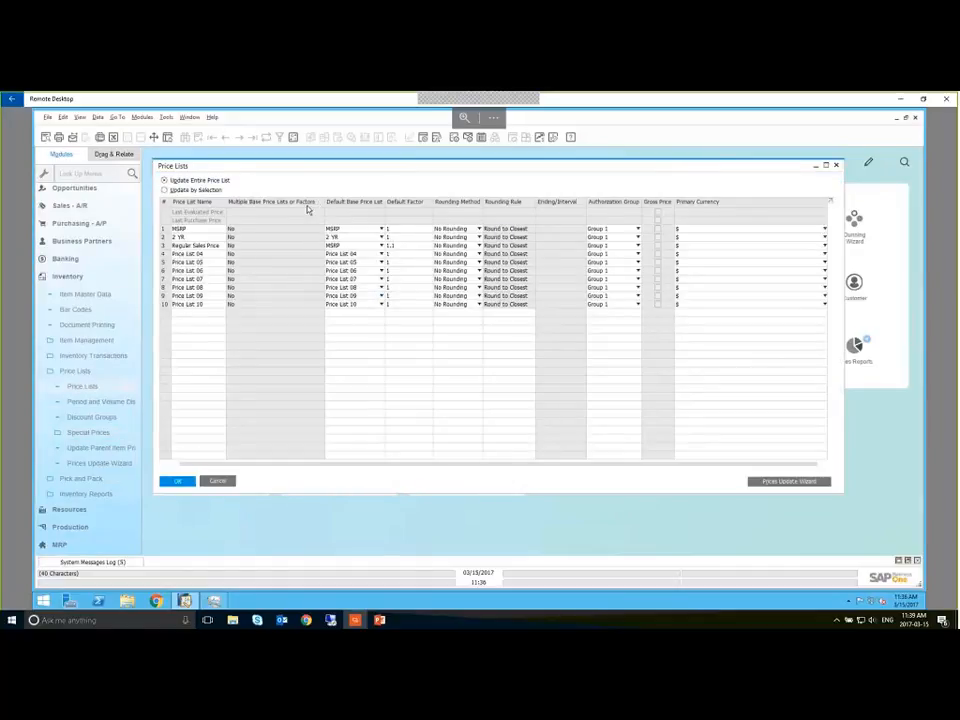
pyautogui.click(362, 266)
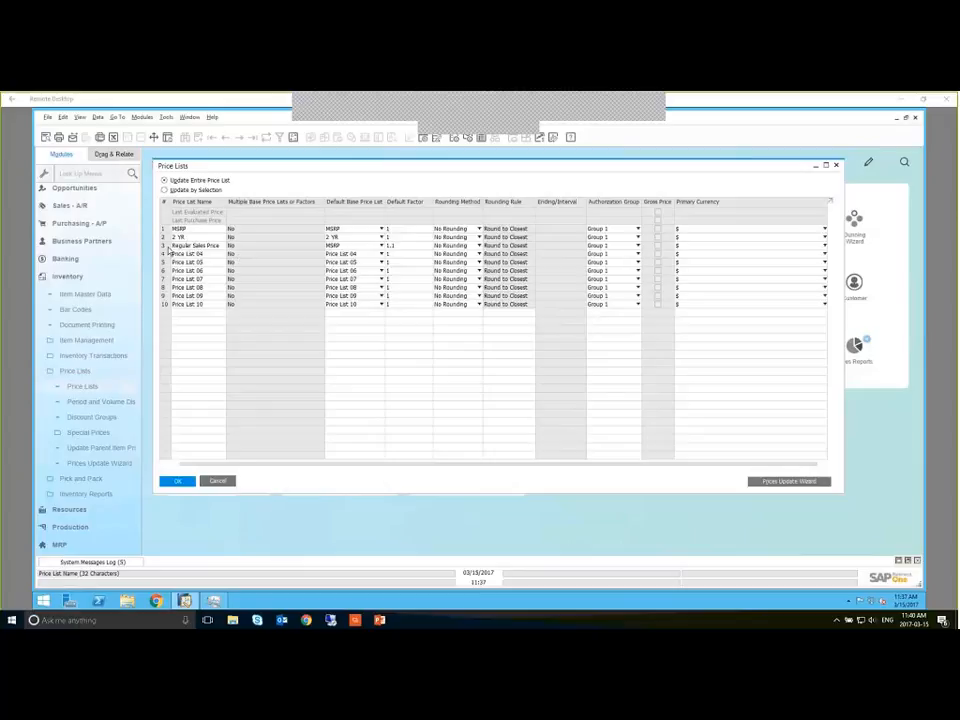
# Step: Set the Regular Sales Price list's default factor to 1.2 and update it, agreeing to recalculate all prices
pyautogui.click(208, 247)
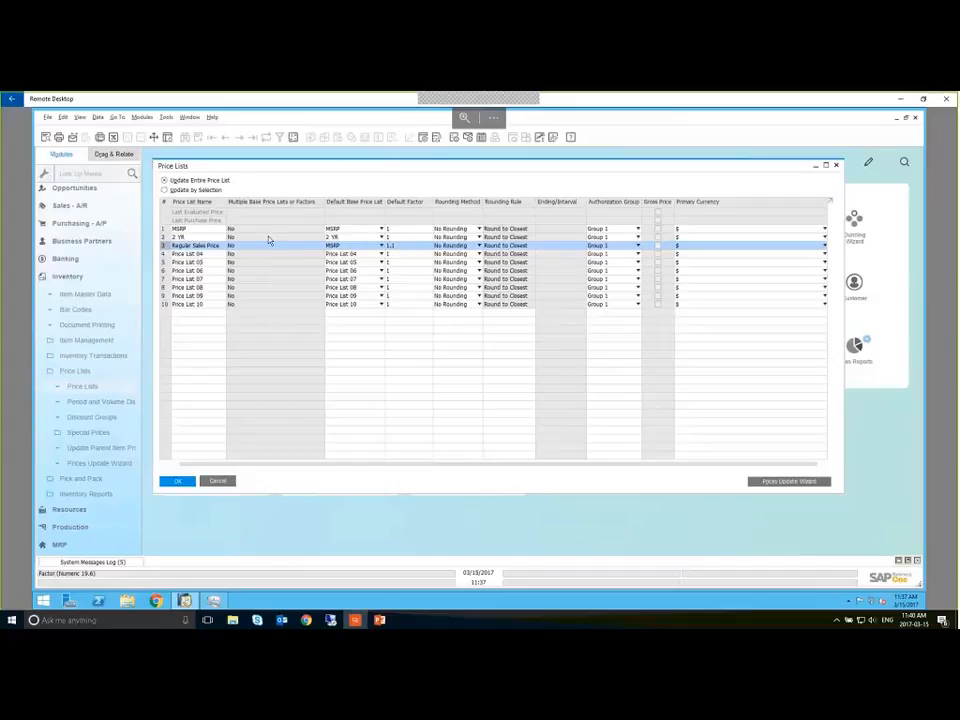
pyautogui.click(183, 230)
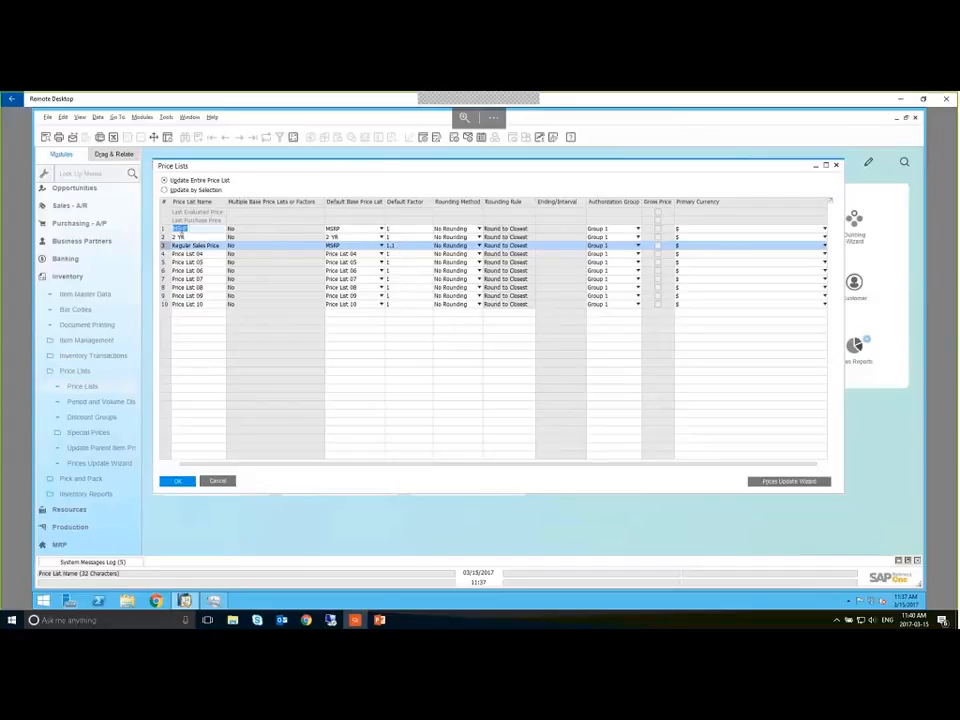
pyautogui.click(407, 246)
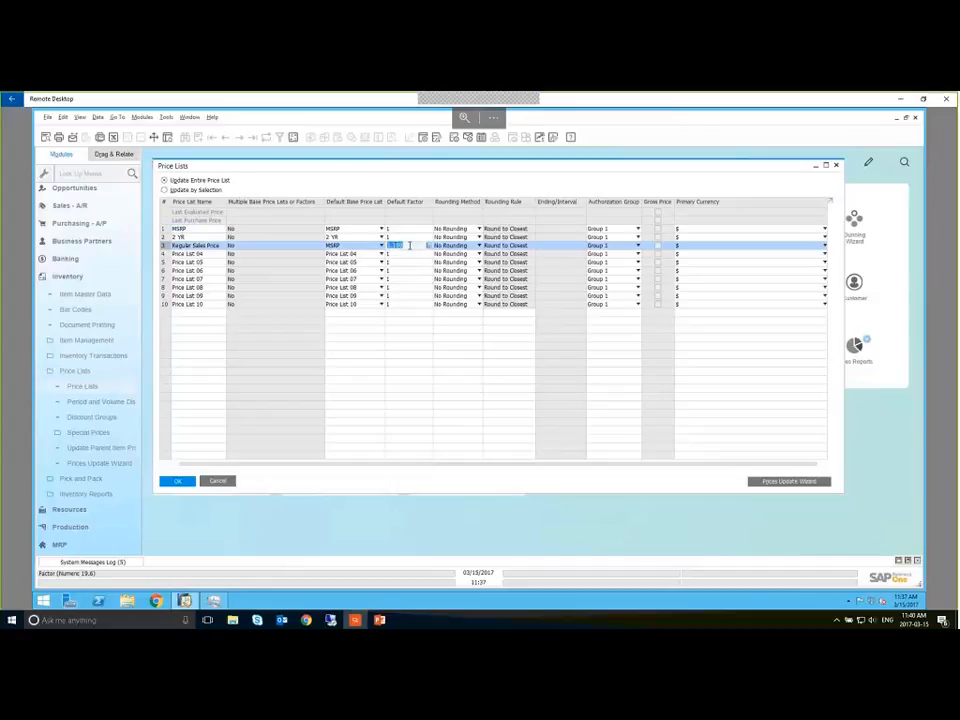
pyautogui.click(410, 245)
pyautogui.press('BackSpace')
pyautogui.press('BackSpace')
pyautogui.press('BackSpace')
pyautogui.write('2')
pyautogui.press('Tab')
pyautogui.click(177, 482)
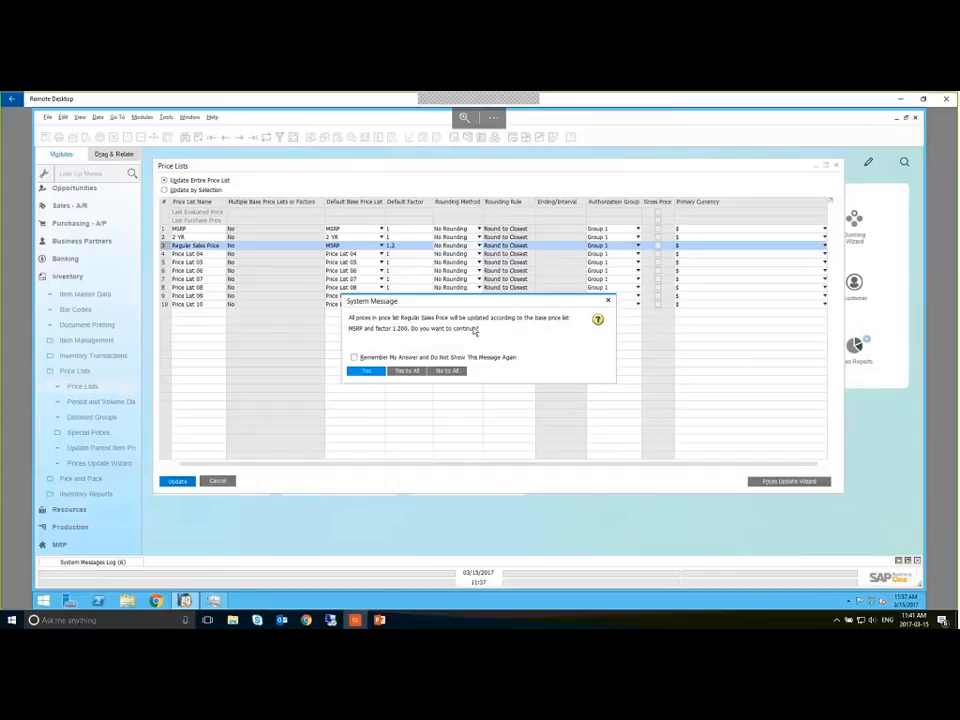
pyautogui.click(407, 372)
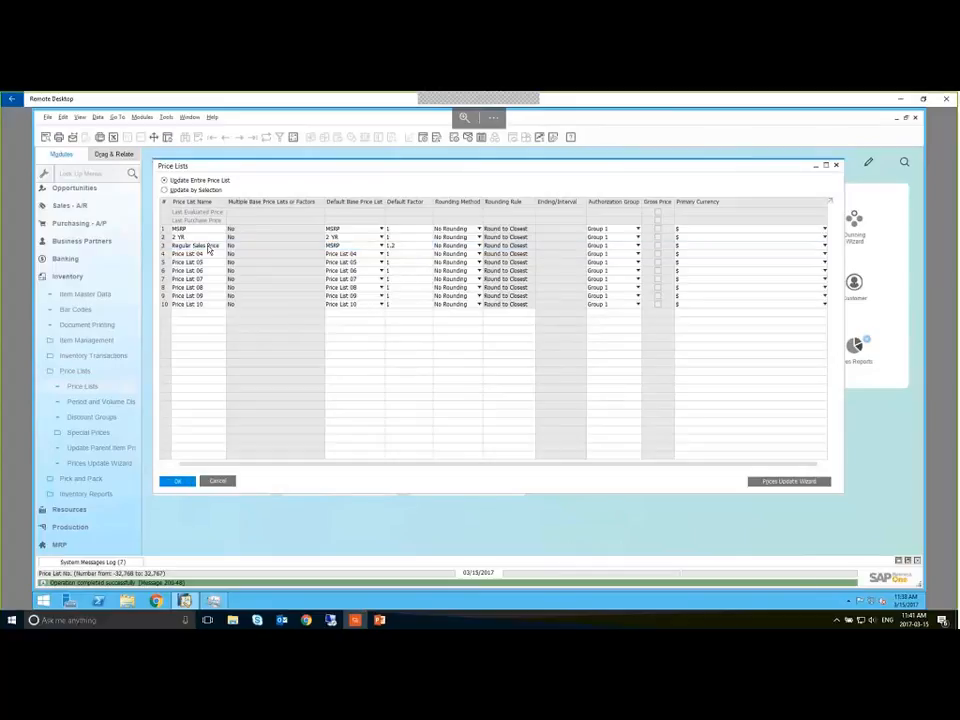
# Step: Open the Regular Sales Price list and set the primary currency unit price of item GLMOB002, the Apple iPhone 7, to 999.99
pyautogui.click(164, 246)
pyautogui.doubleClick(164, 246)
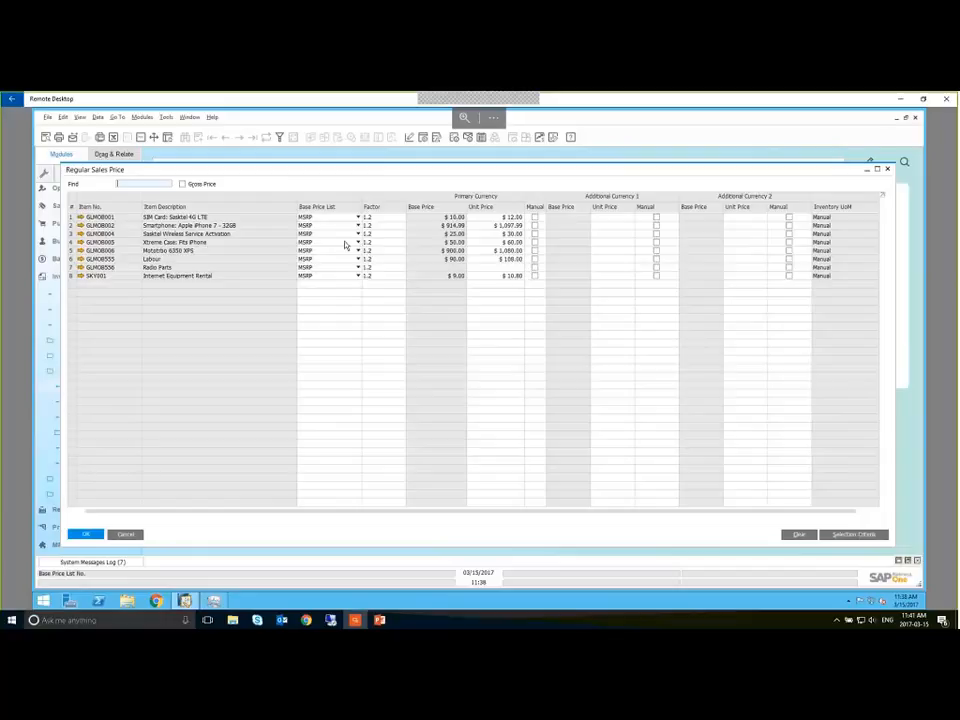
pyautogui.click(511, 218)
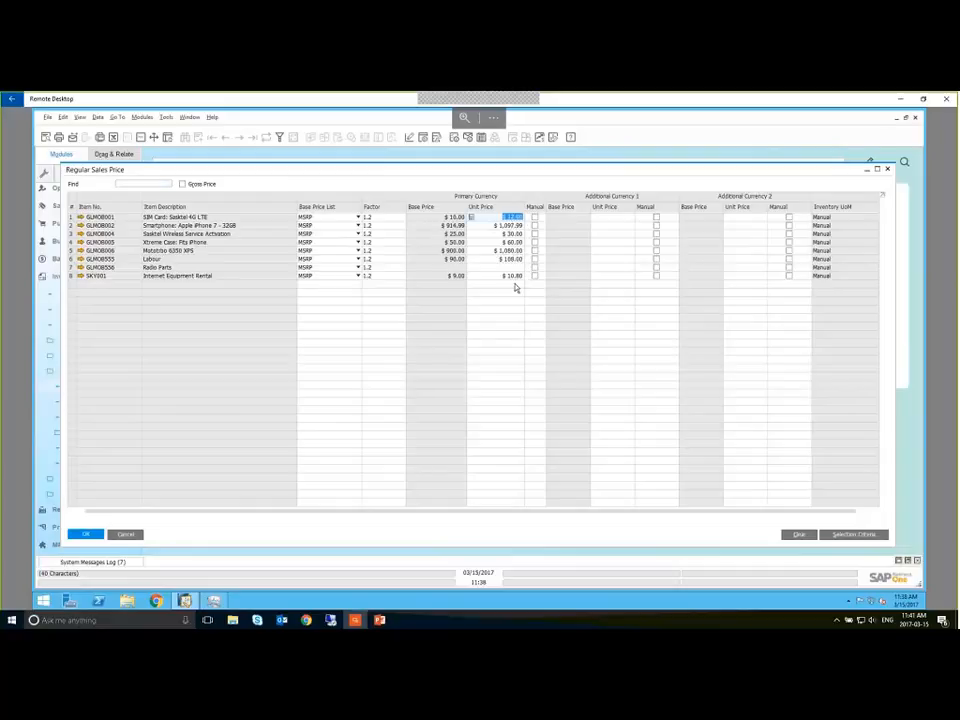
pyautogui.click(512, 228)
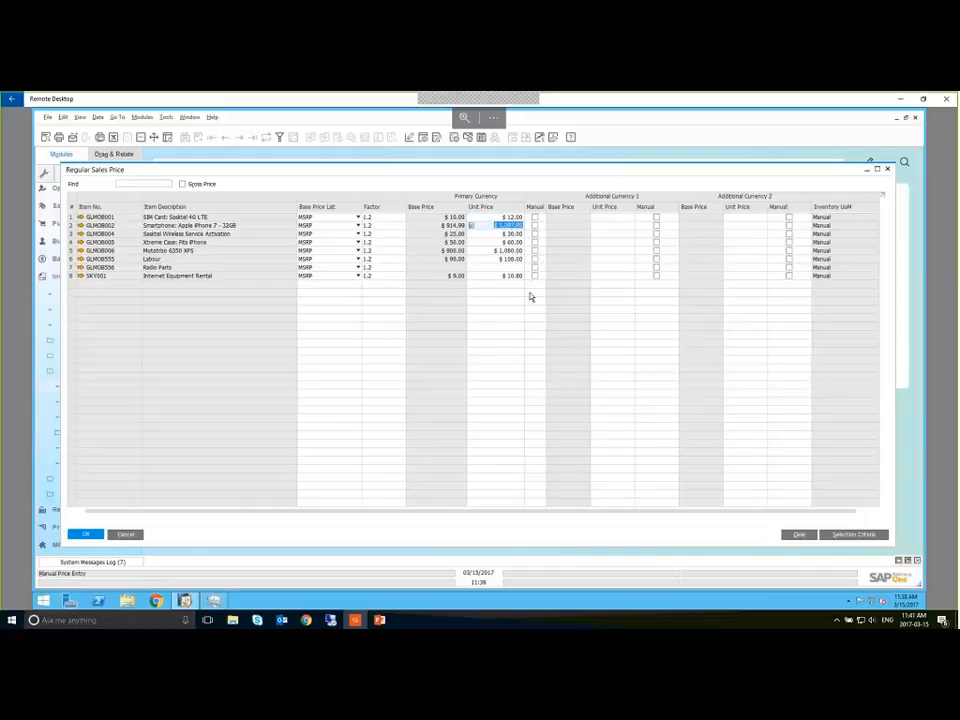
pyautogui.write('94')
pyautogui.write('9')
pyautogui.write('.99')
pyautogui.press('Tab')
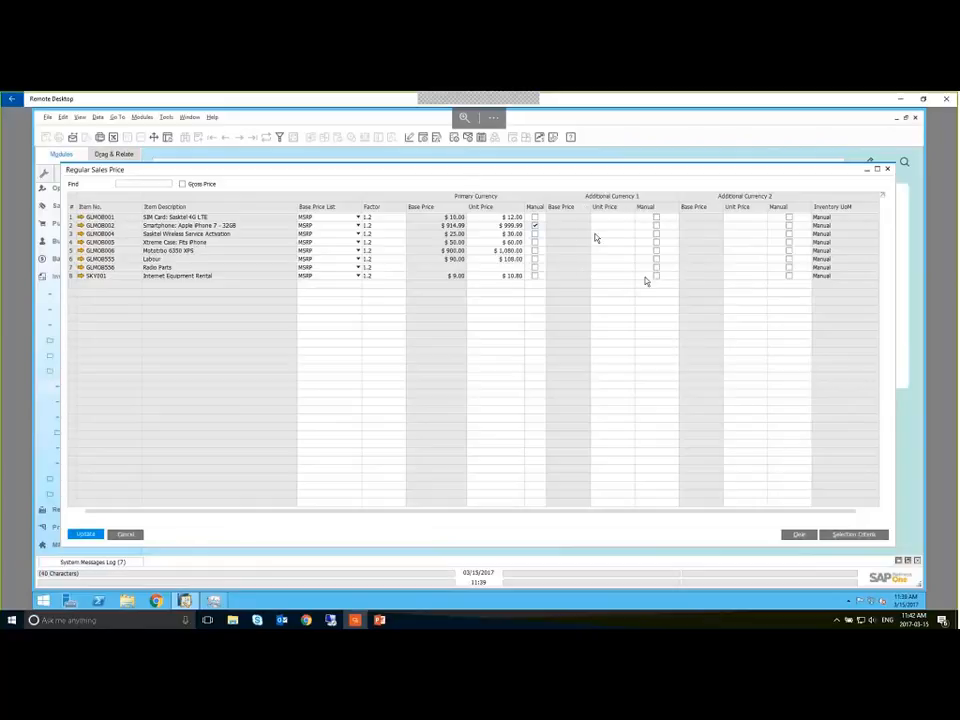
pyautogui.click(422, 136)
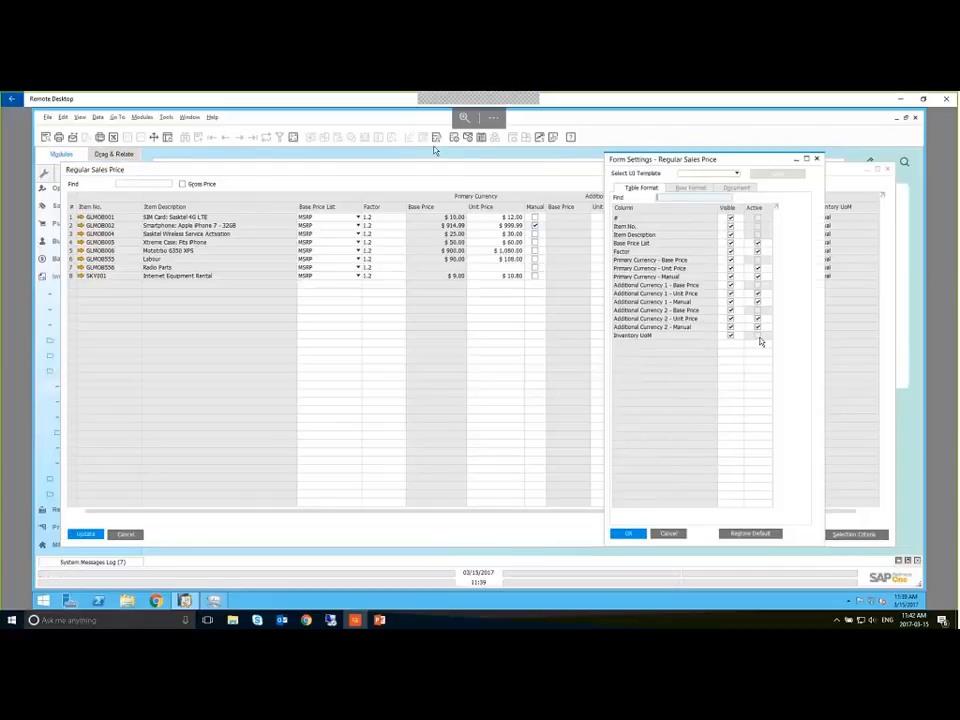
pyautogui.click(731, 285)
pyautogui.click(731, 293)
pyautogui.click(731, 301)
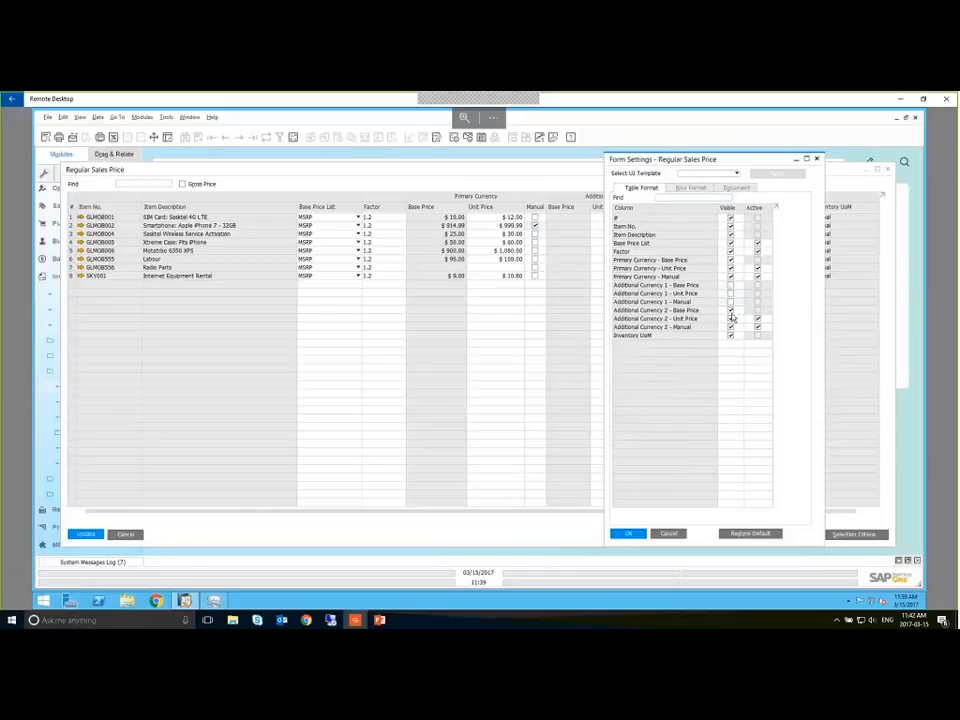
pyautogui.click(731, 310)
pyautogui.click(731, 318)
pyautogui.click(731, 327)
pyautogui.click(669, 534)
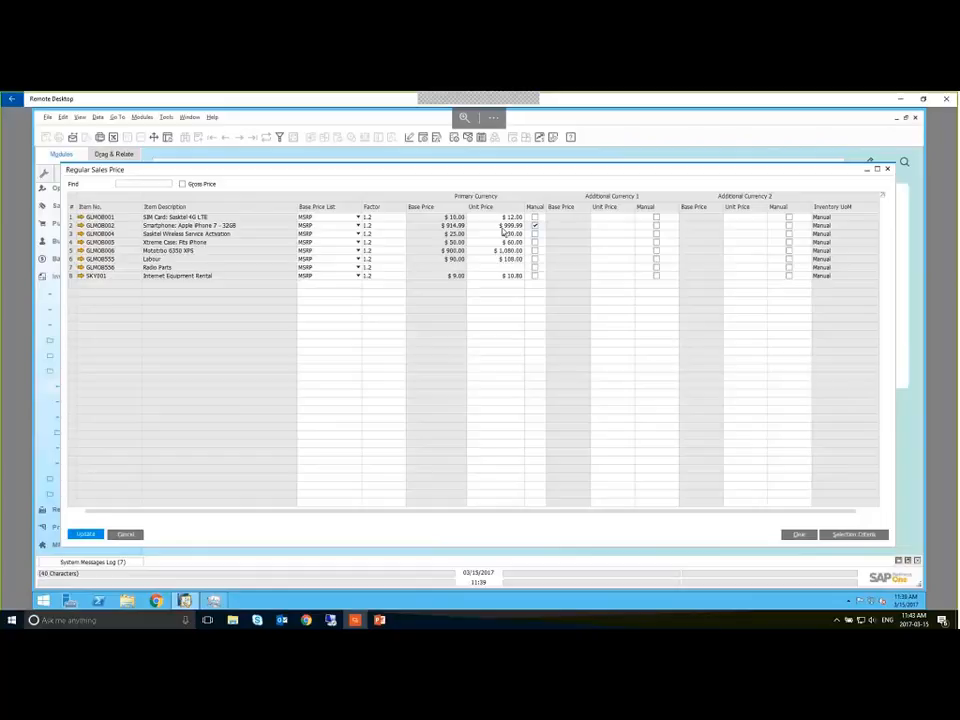
# Step: Set the iPhone 7's Additional Currency 1 unit price to 950, update the price list and close it
pyautogui.click(534, 226)
pyautogui.click(608, 226)
pyautogui.write('950')
pyautogui.press('Tab')
pyautogui.click(87, 535)
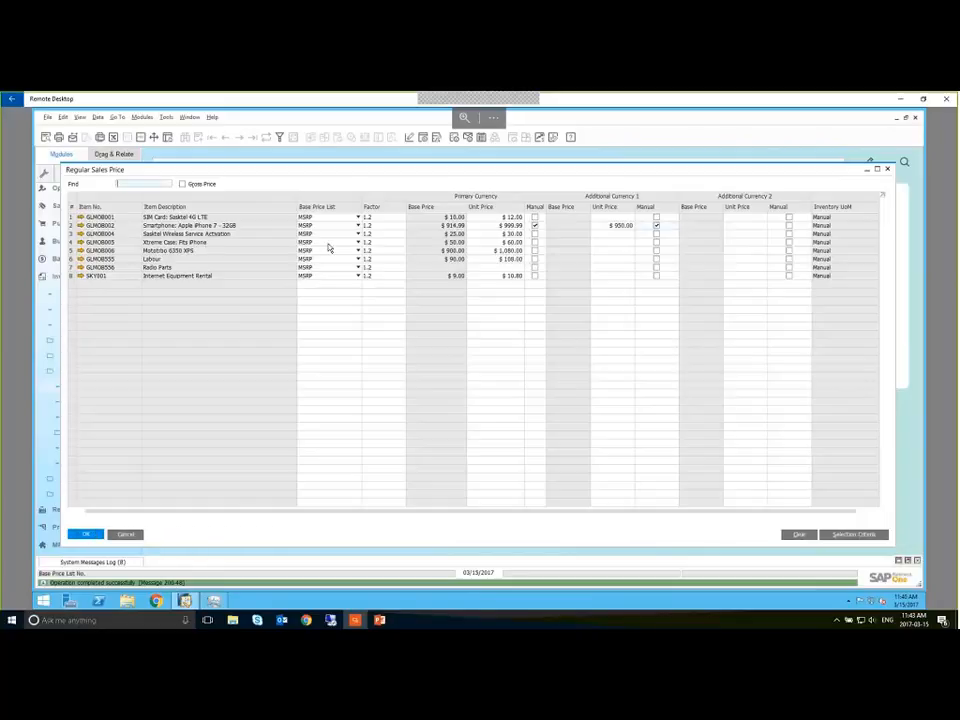
pyautogui.click(88, 534)
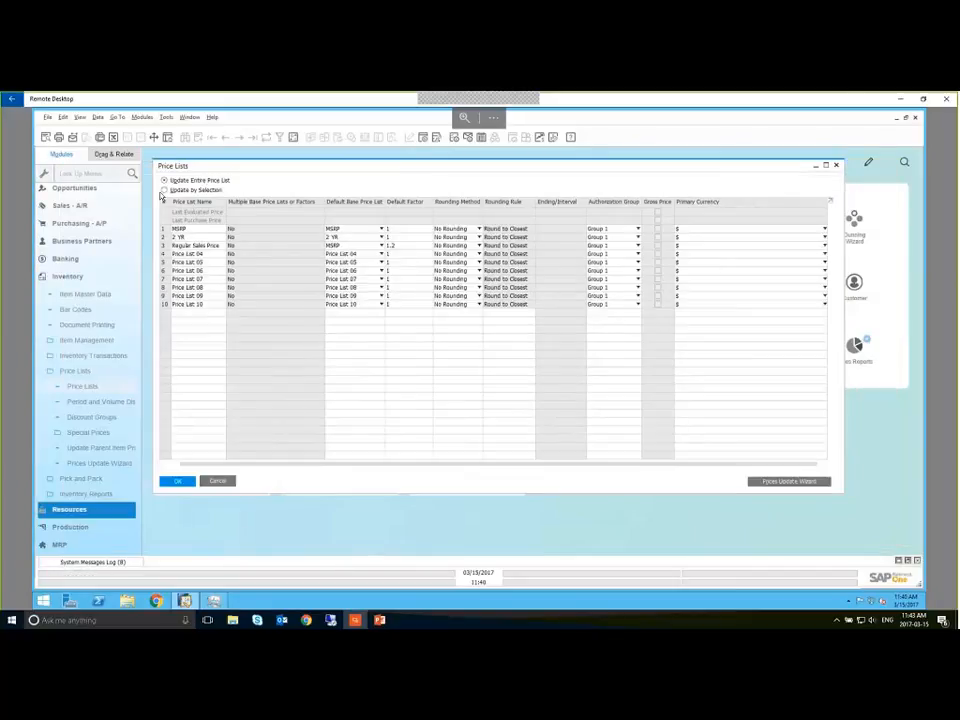
# Step: View the Regular Sales Price list using Update by Selection limited to the Smartphones item group, and close the filtered list
pyautogui.click(165, 190)
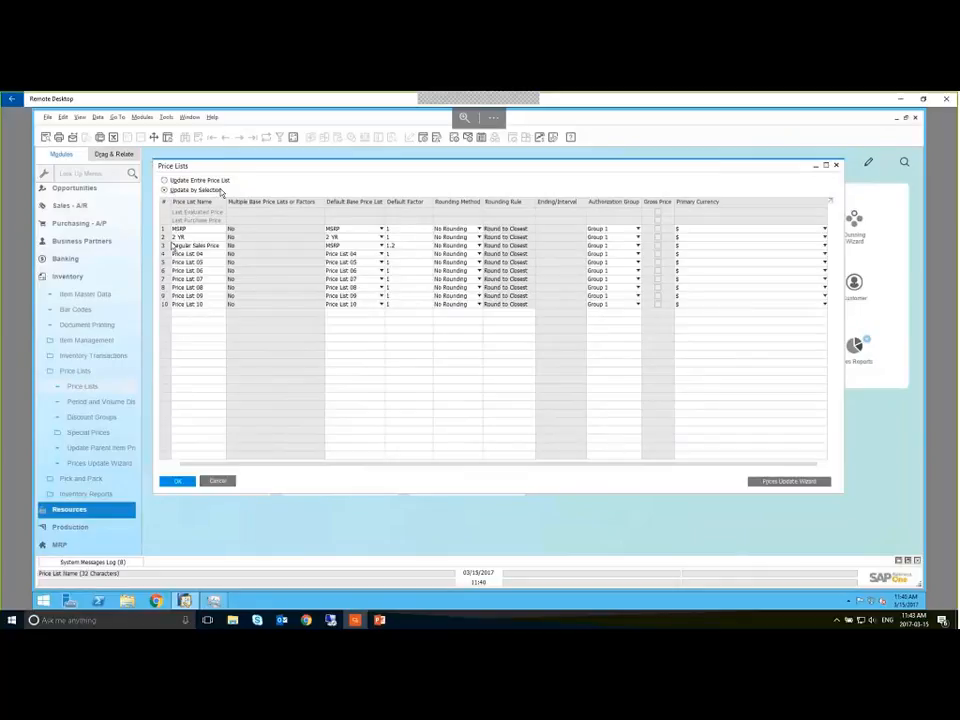
pyautogui.click(164, 245)
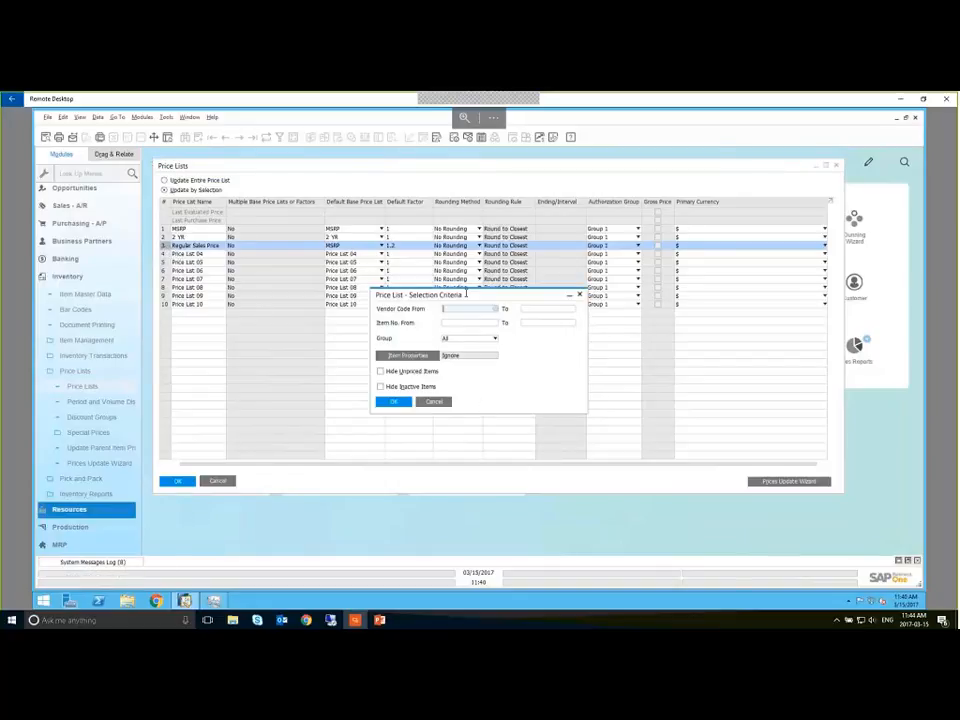
pyautogui.click(462, 339)
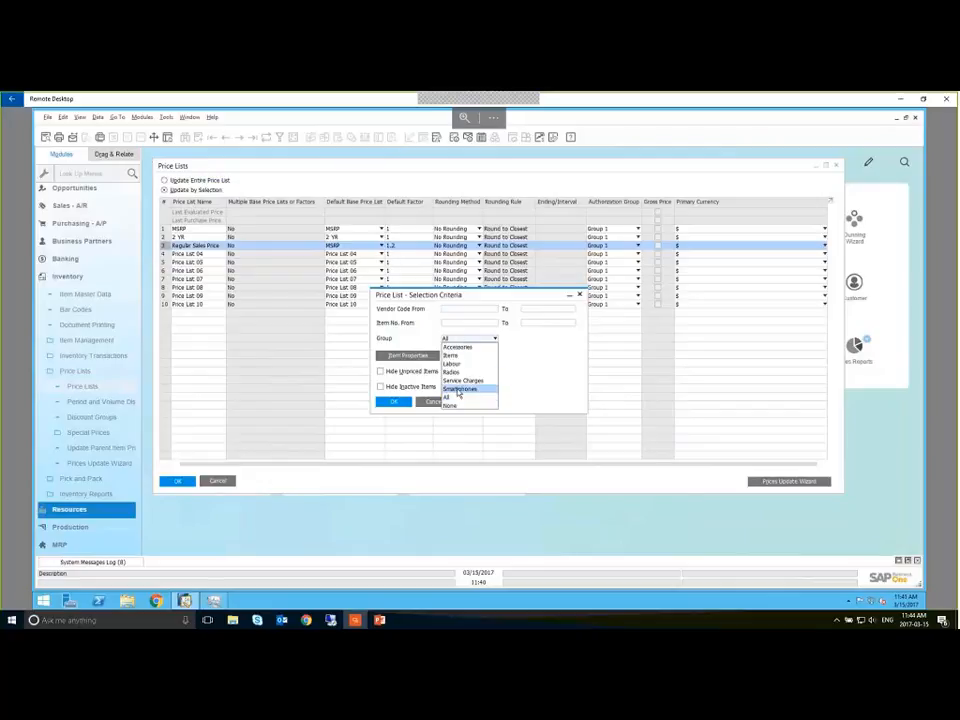
pyautogui.click(458, 389)
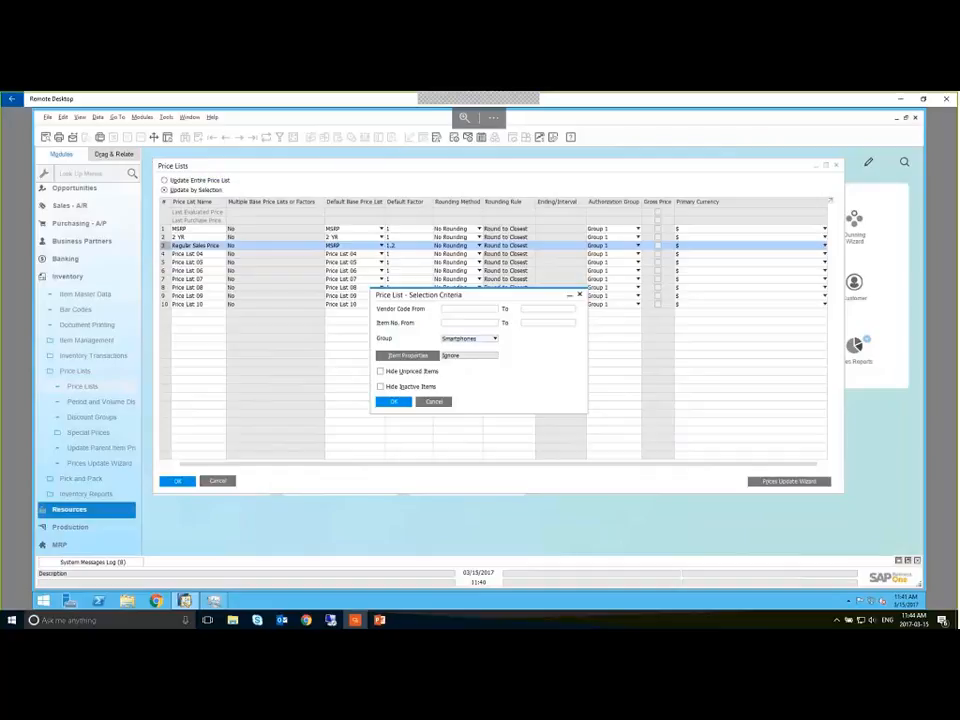
pyautogui.click(394, 402)
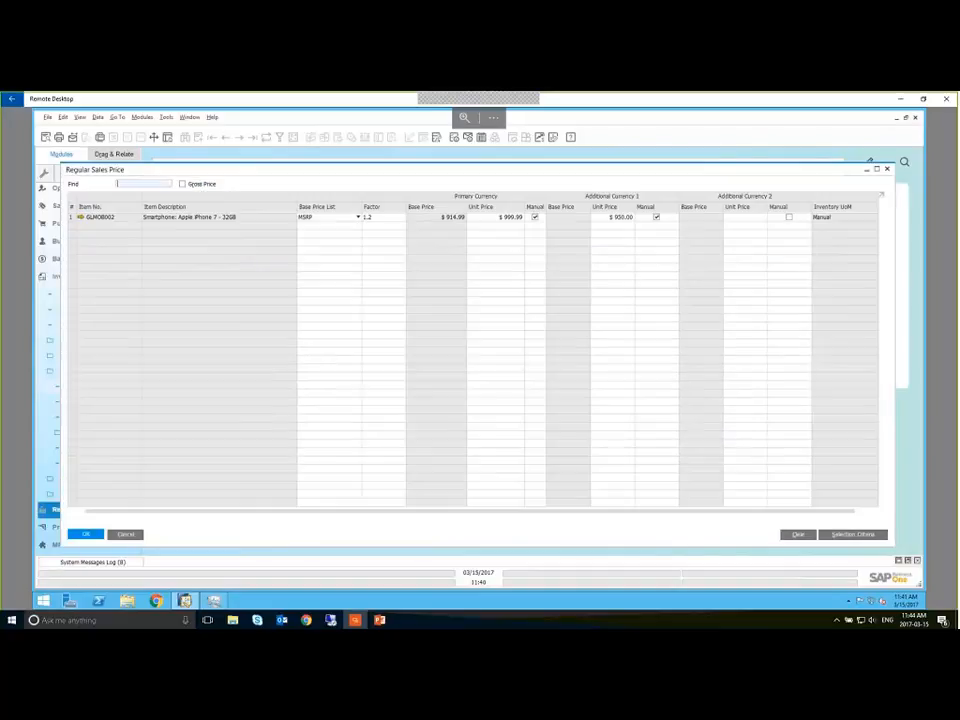
pyautogui.click(124, 535)
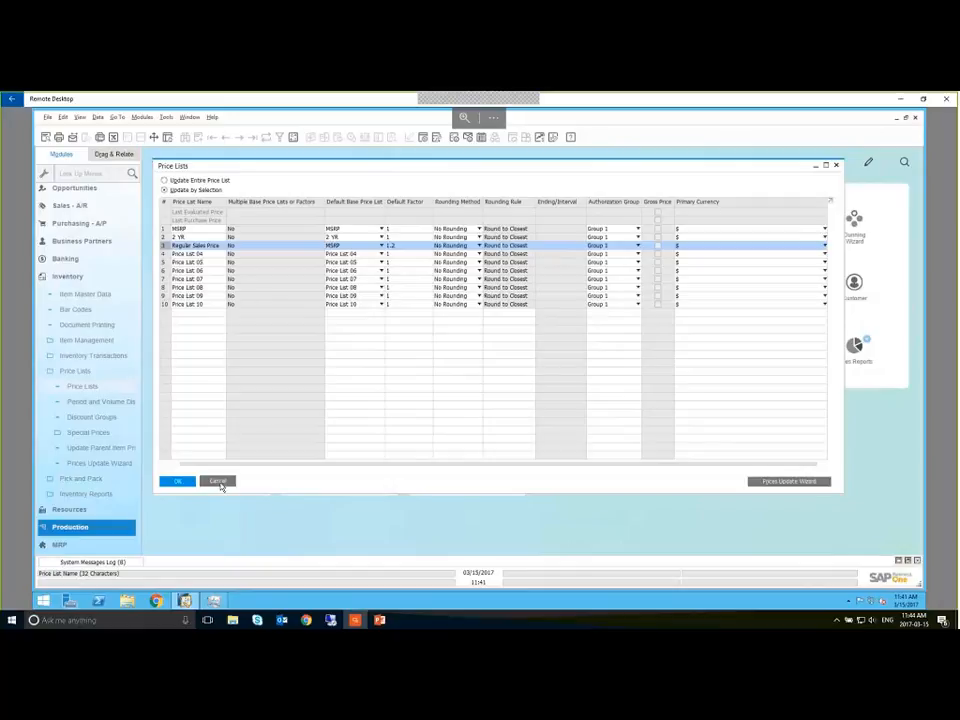
# Step: Switch to PowerPoint and return to the running slide show of the Price Update Wizard webinar
pyautogui.moveTo(380, 620)
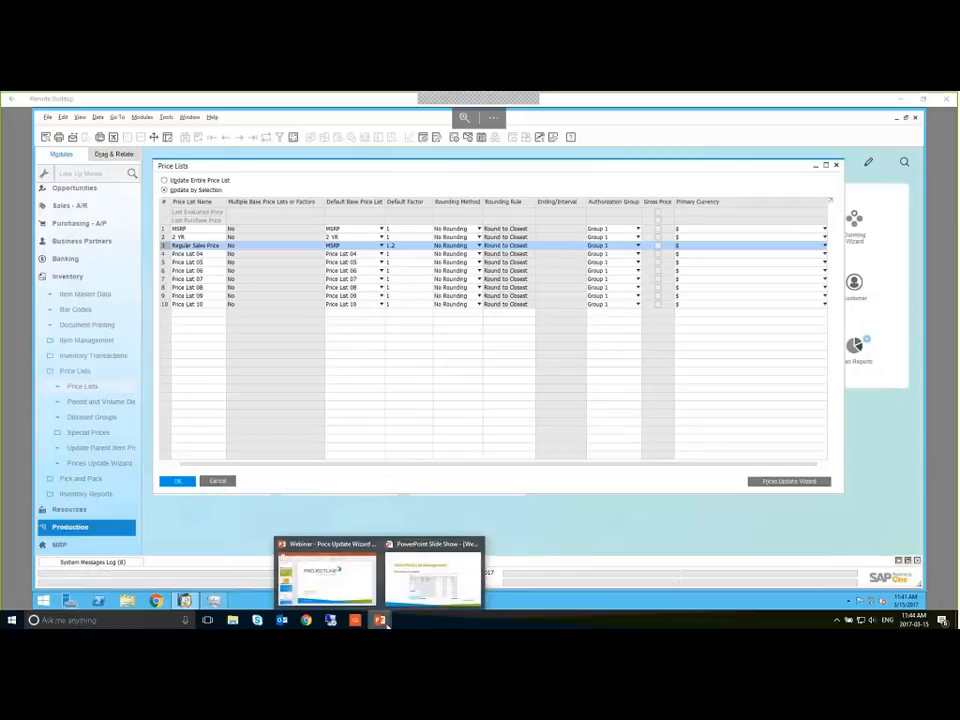
pyautogui.click(322, 575)
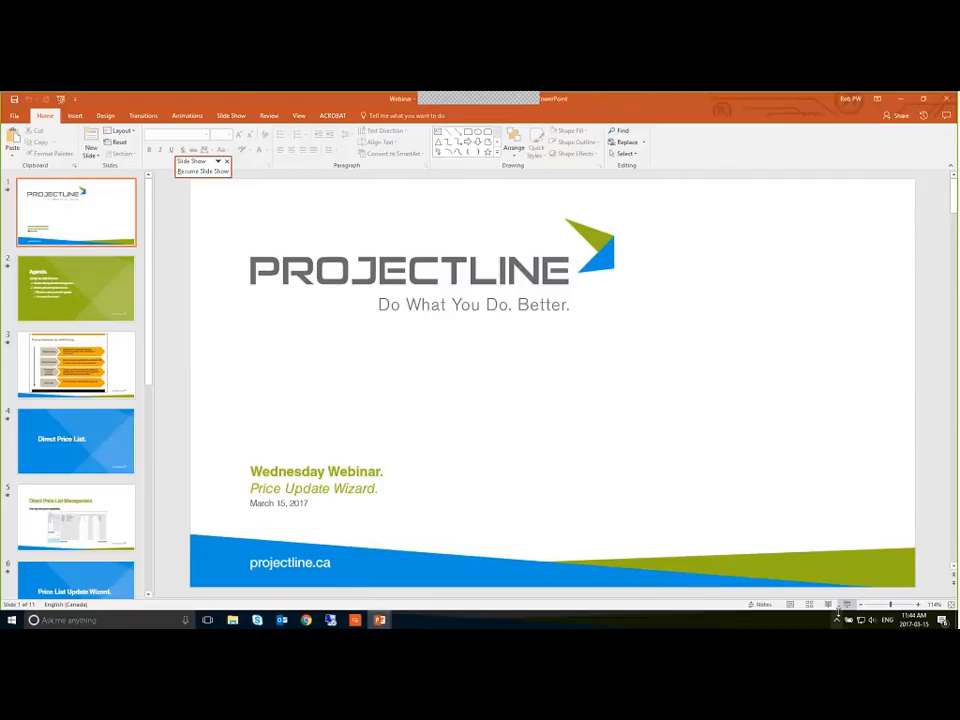
pyautogui.moveTo(379, 620)
pyautogui.click(433, 578)
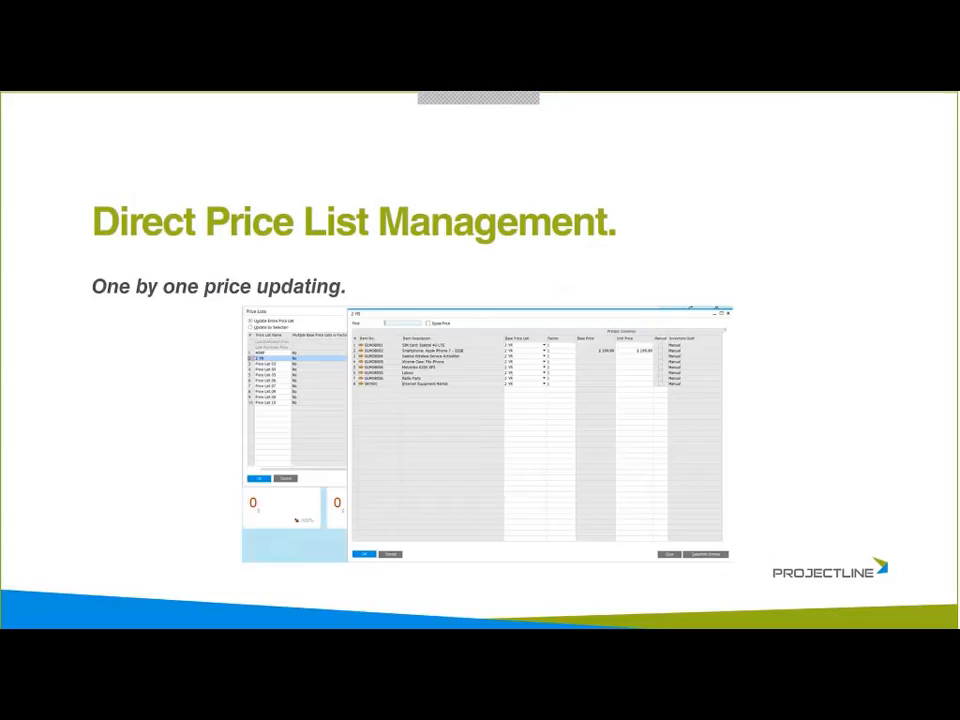
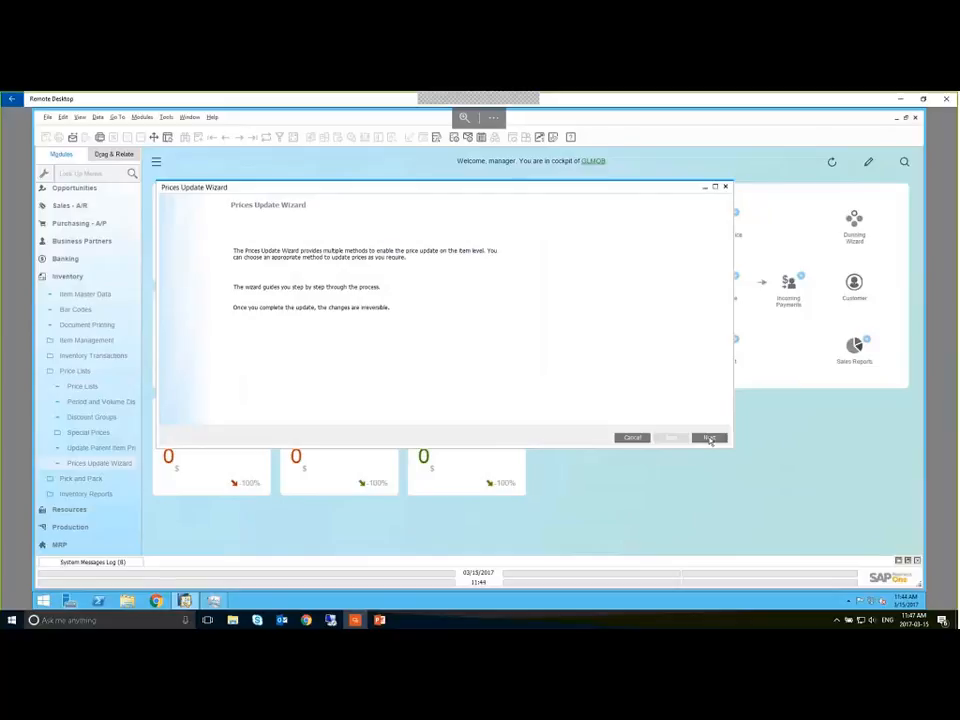
# Step: Choose to multiply item prices by 1.05 as the Prices Update Wizard's update method and proceed to the item selection criteria
pyautogui.click(709, 438)
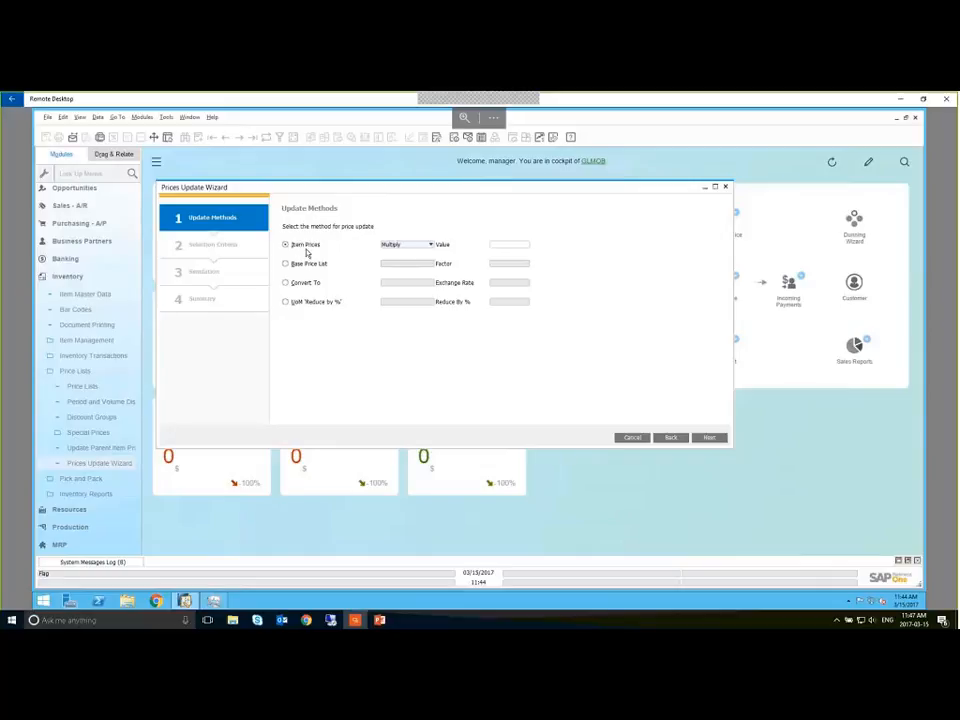
pyautogui.click(430, 245)
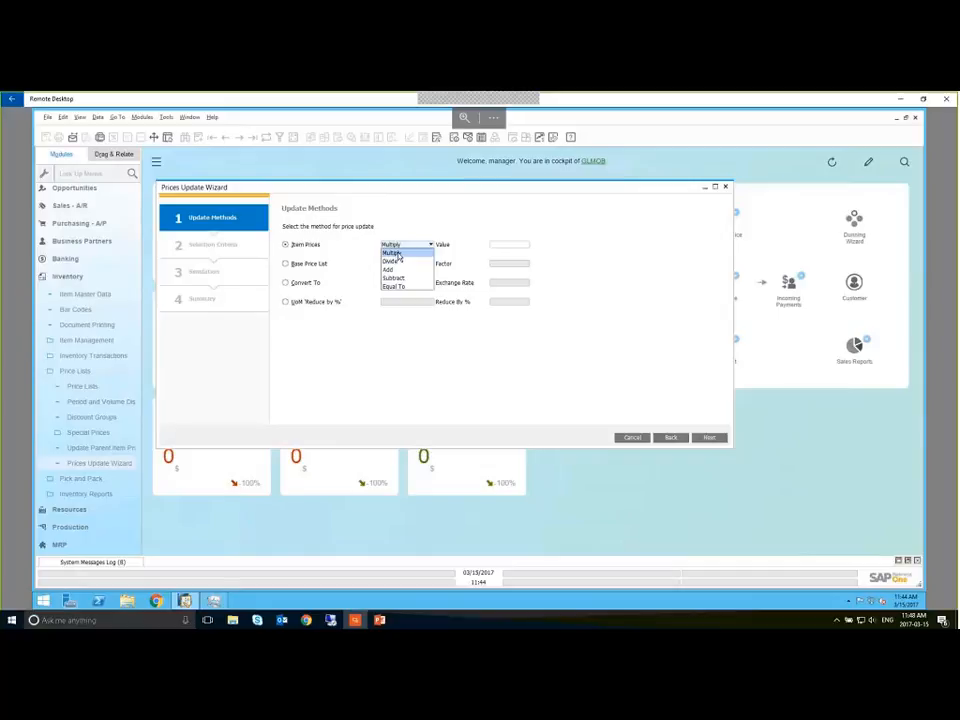
pyautogui.click(396, 257)
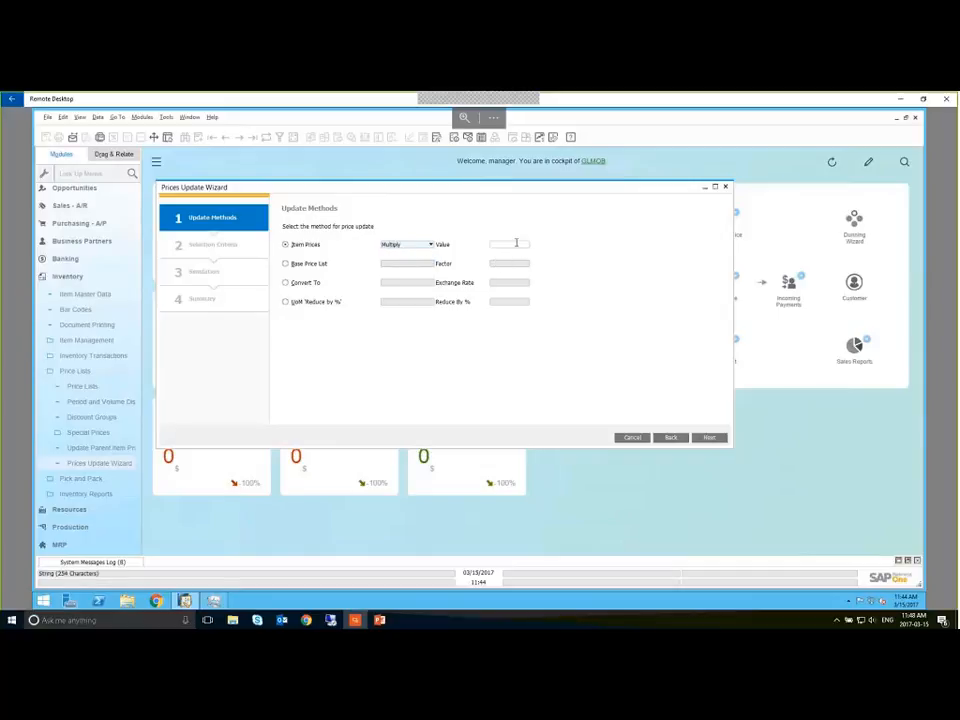
pyautogui.click(516, 243)
pyautogui.write('1.05')
pyautogui.click(708, 439)
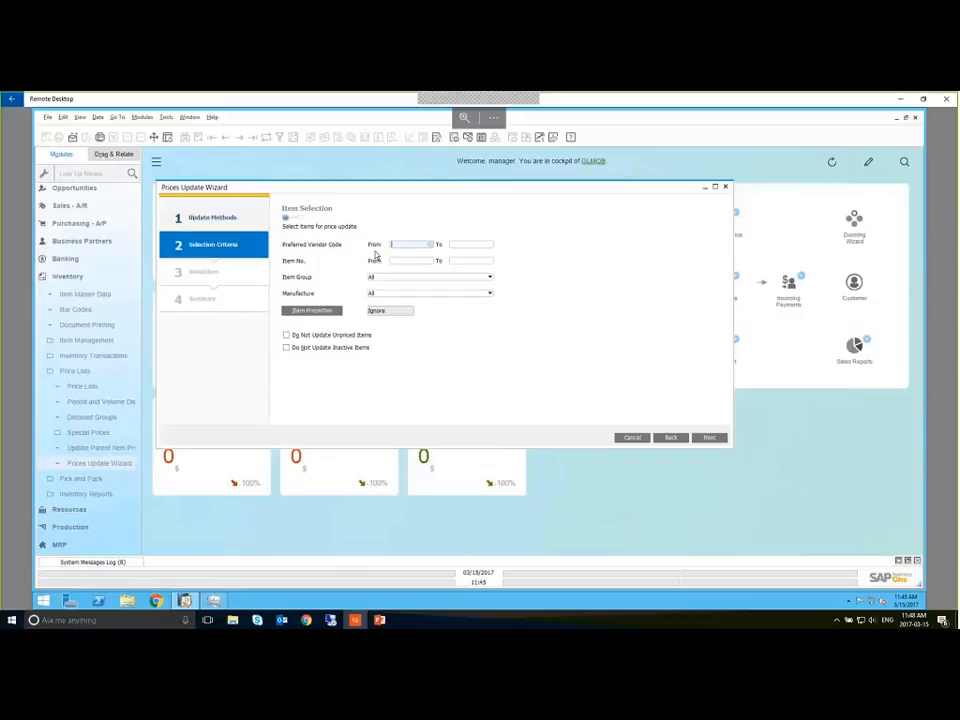
# Step: Limit the items for the price update to the Smartphones item group
pyautogui.click(406, 245)
pyautogui.click(409, 261)
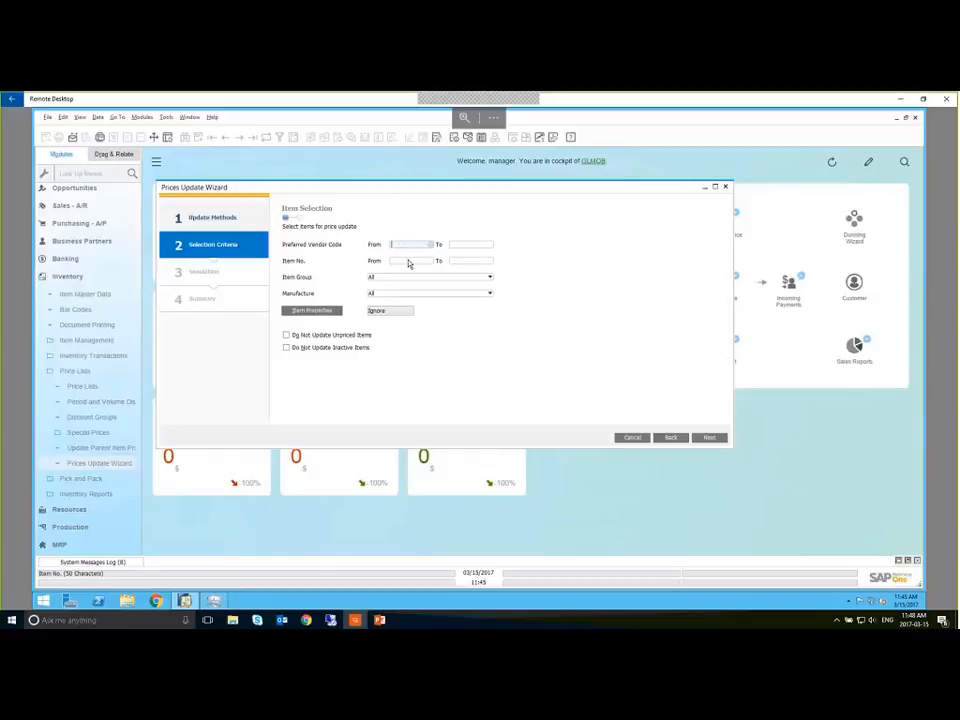
pyautogui.click(489, 277)
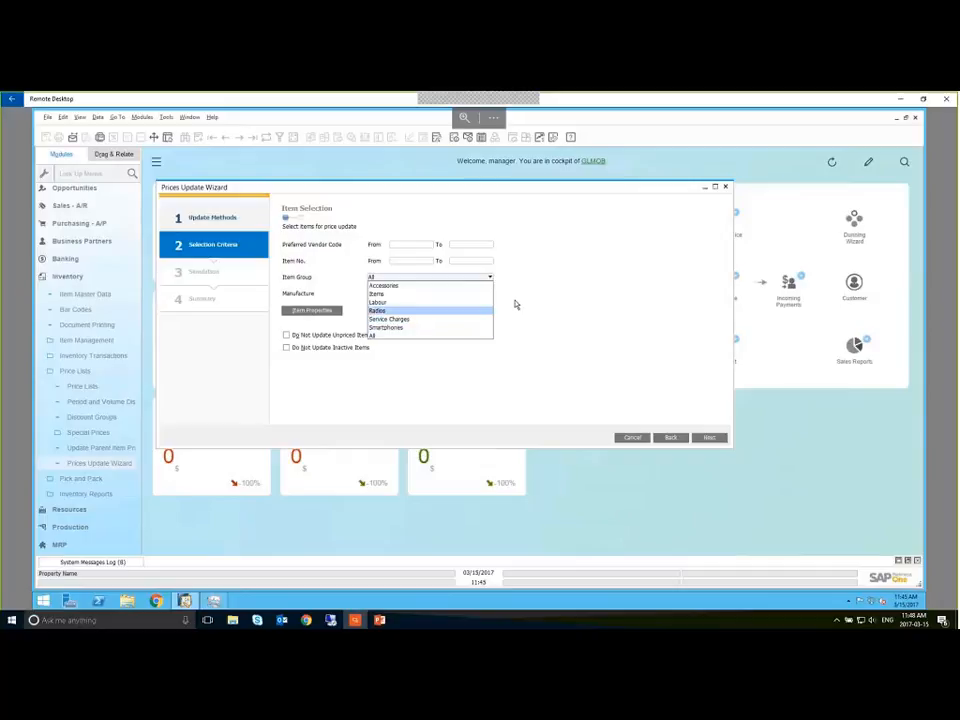
pyautogui.click(515, 304)
pyautogui.click(435, 297)
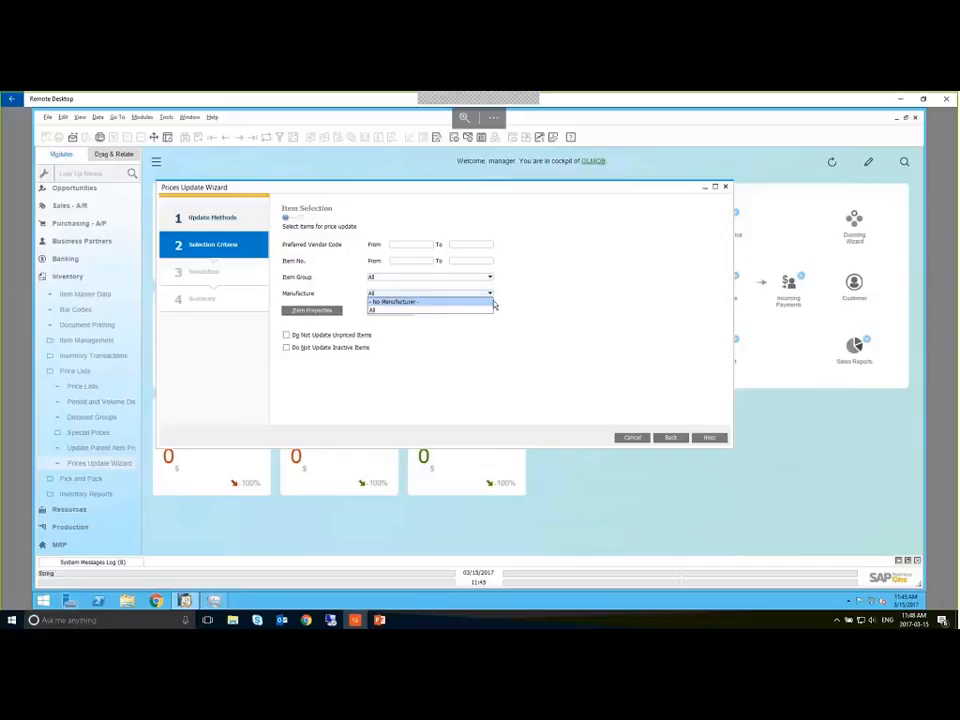
pyautogui.click(370, 293)
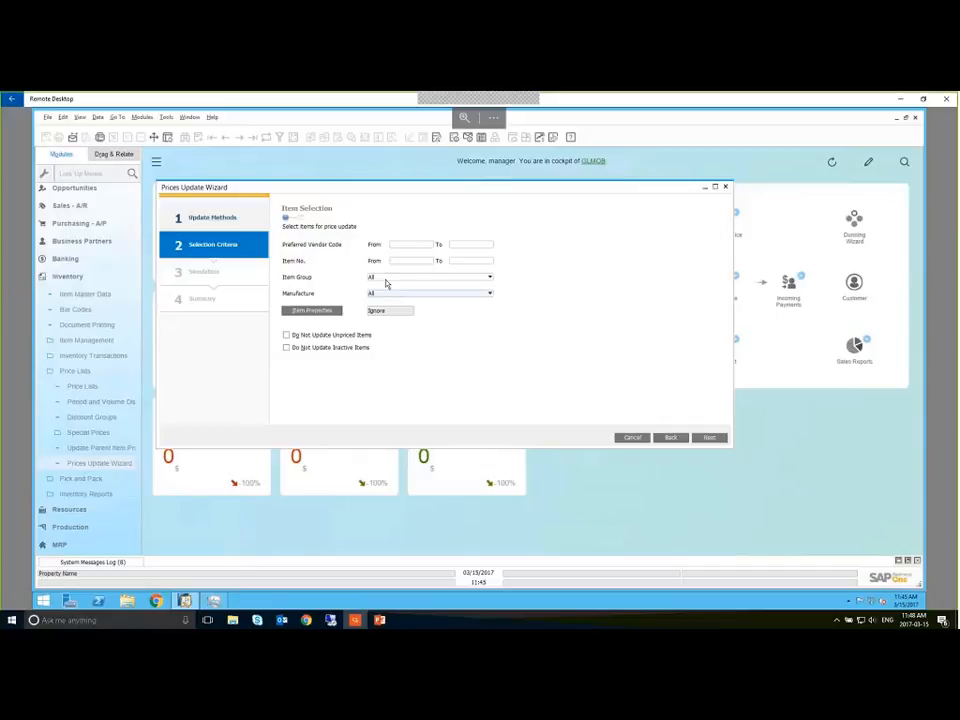
pyautogui.click(383, 279)
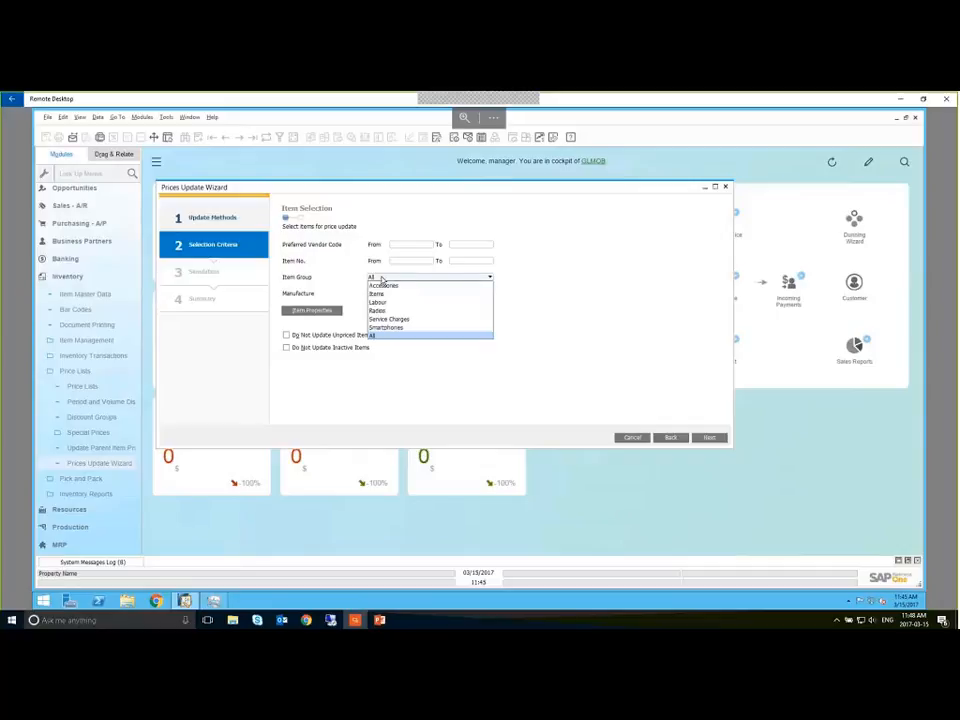
pyautogui.click(386, 329)
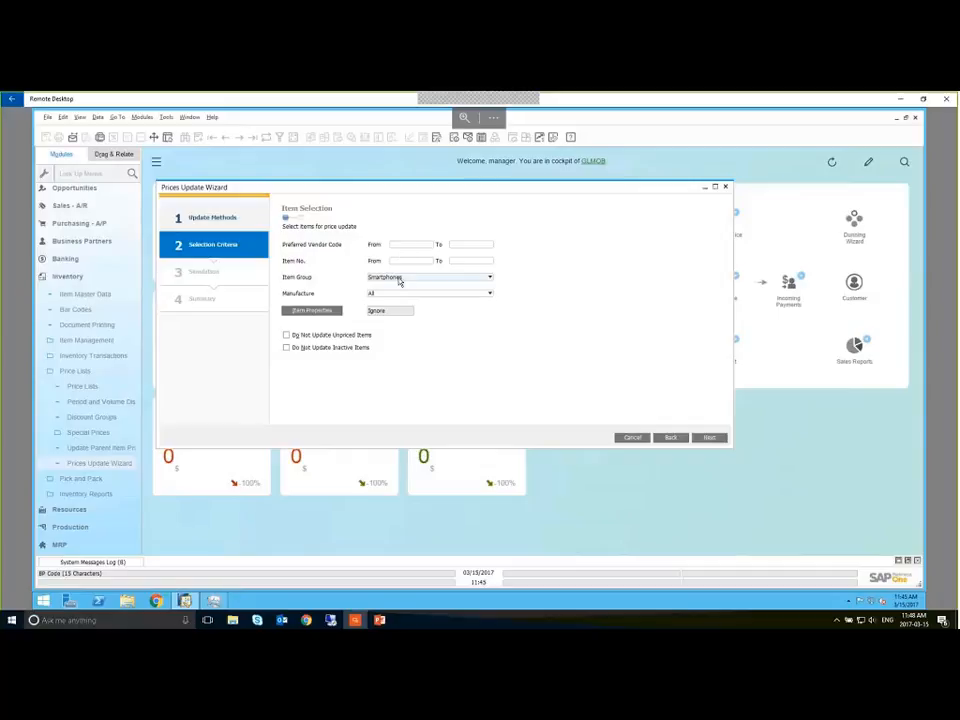
# Step: Restrict the item selection to preferred vendor Devices 'R' Us by setting the vendor code range from V00002 to V00002
pyautogui.click(428, 246)
pyautogui.click(433, 246)
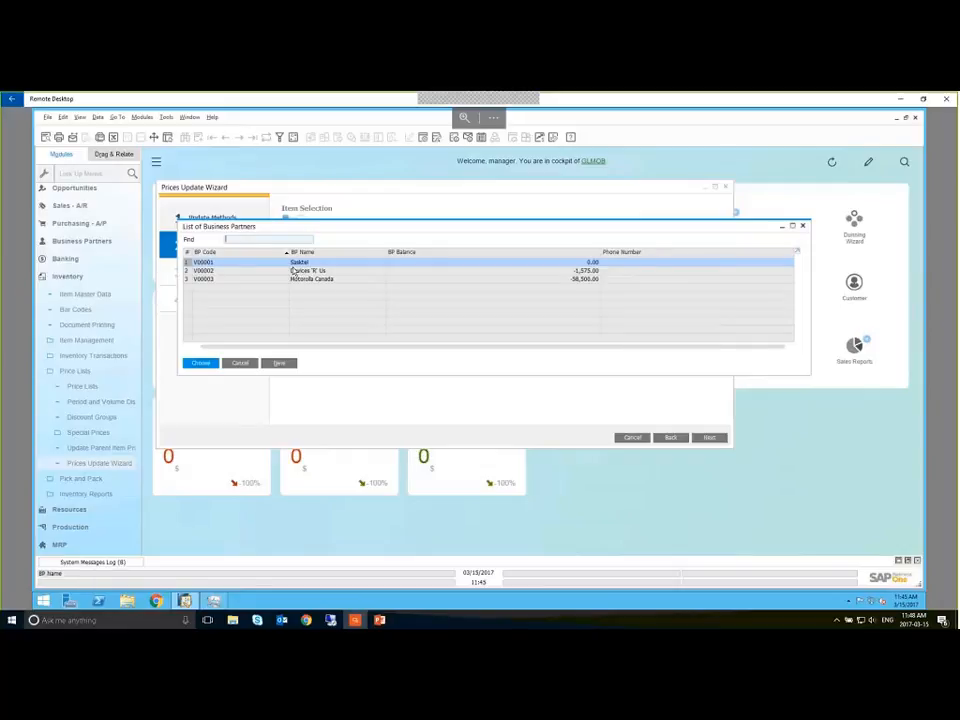
pyautogui.doubleClick(293, 271)
pyautogui.click(478, 244)
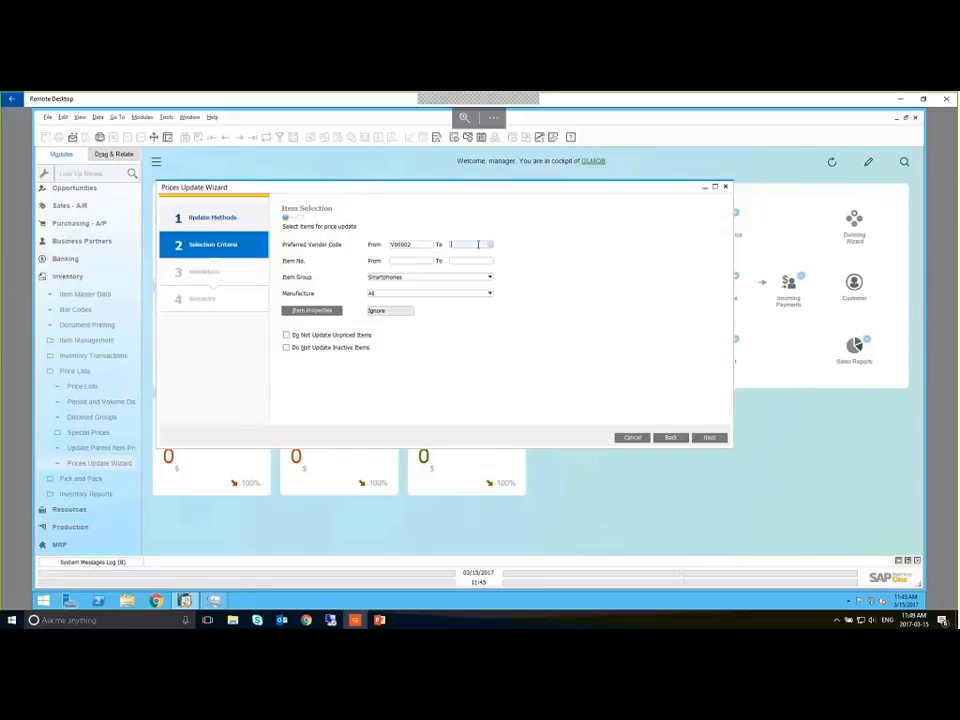
pyautogui.click(490, 246)
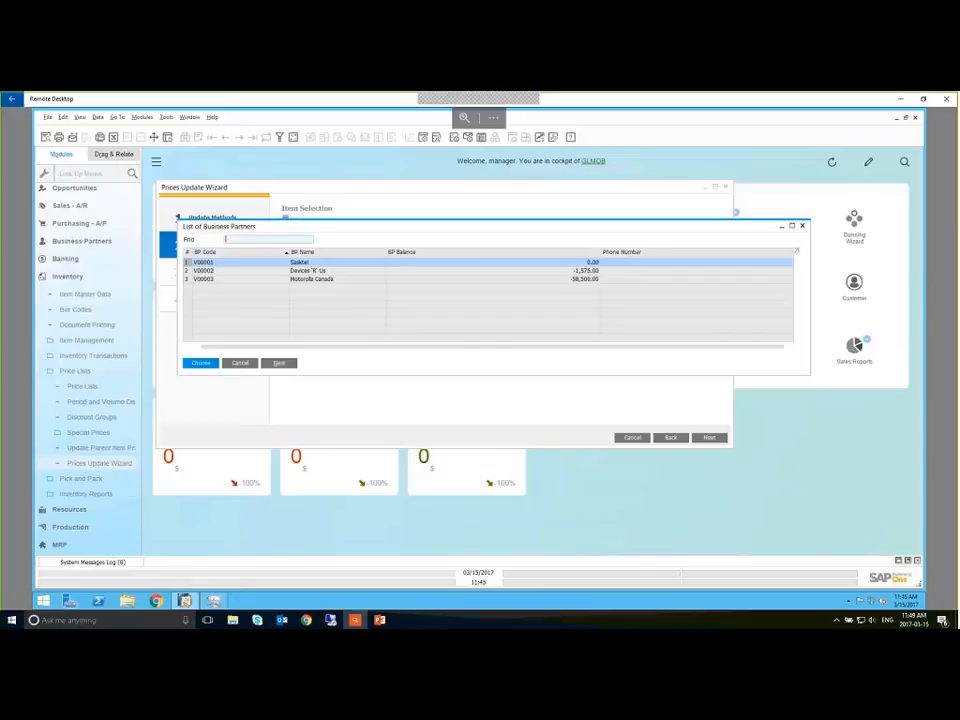
pyautogui.doubleClick(326, 271)
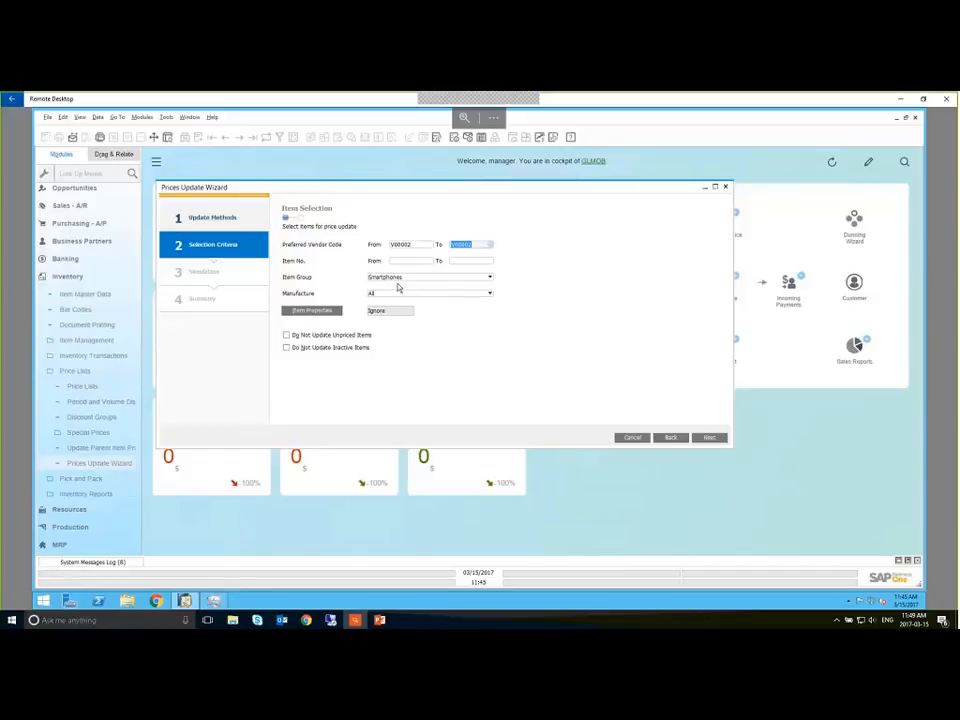
# Step: Keep item properties ignored, exclude unpriced and inactive items from the update, and proceed to the price selection
pyautogui.click(308, 311)
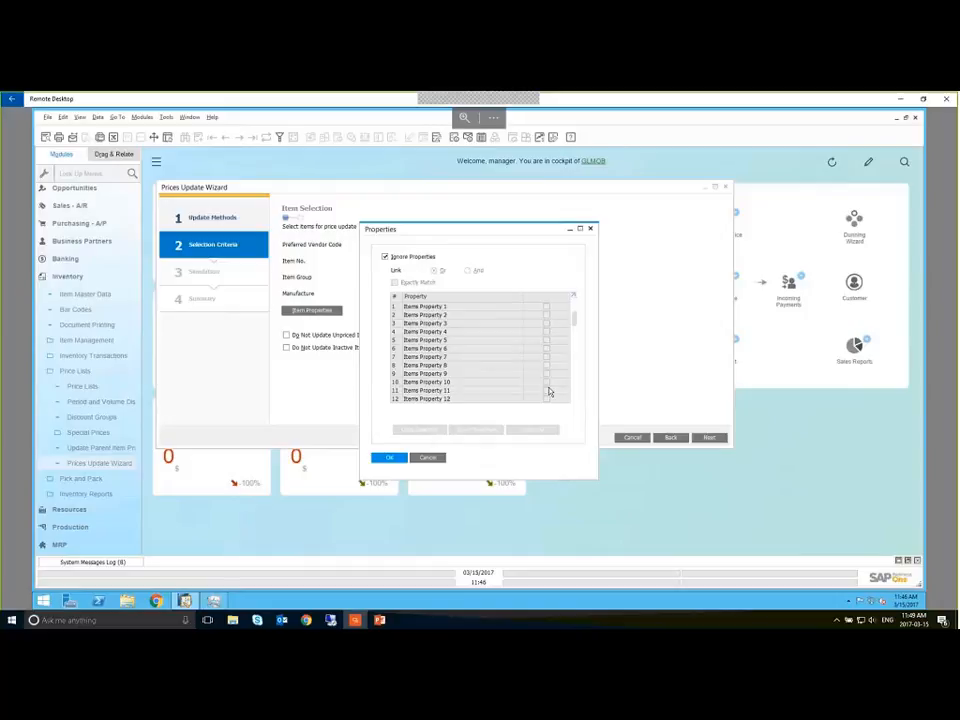
pyautogui.click(430, 458)
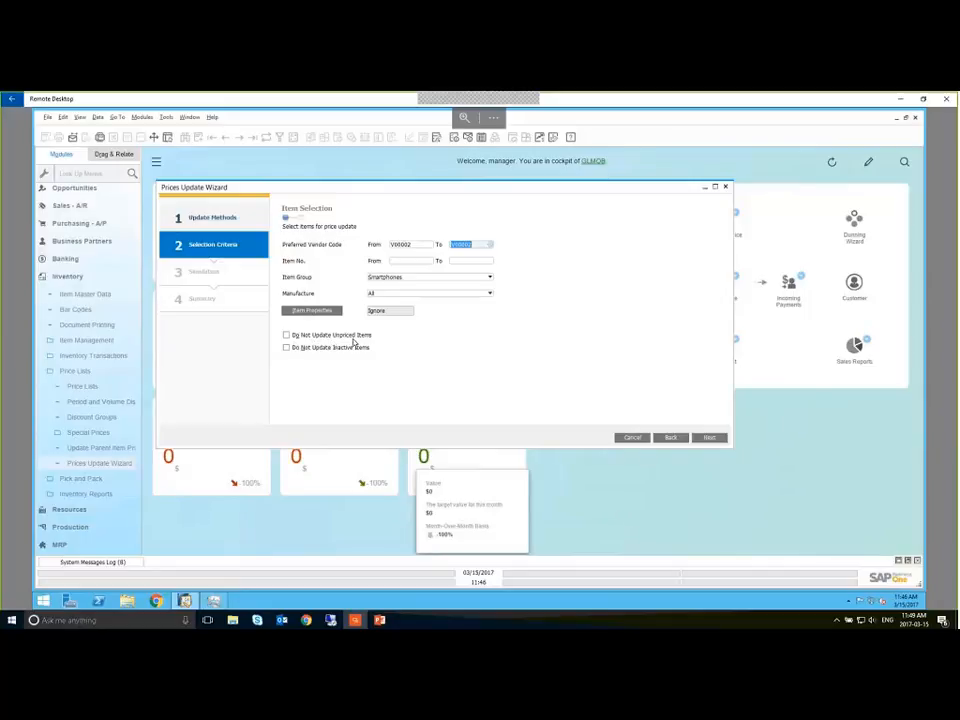
pyautogui.click(287, 336)
pyautogui.click(286, 348)
pyautogui.click(285, 331)
pyautogui.click(286, 334)
pyautogui.click(714, 440)
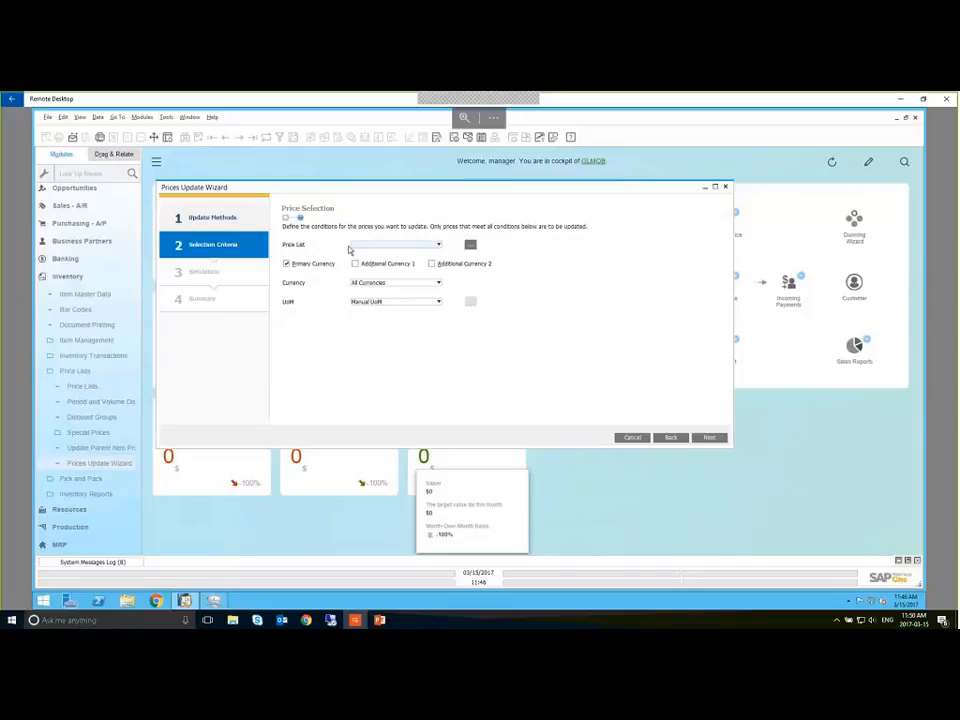
# Step: Choose the MSRP and 2 YR price lists together as the lists to update
pyautogui.click(352, 249)
pyautogui.click(438, 246)
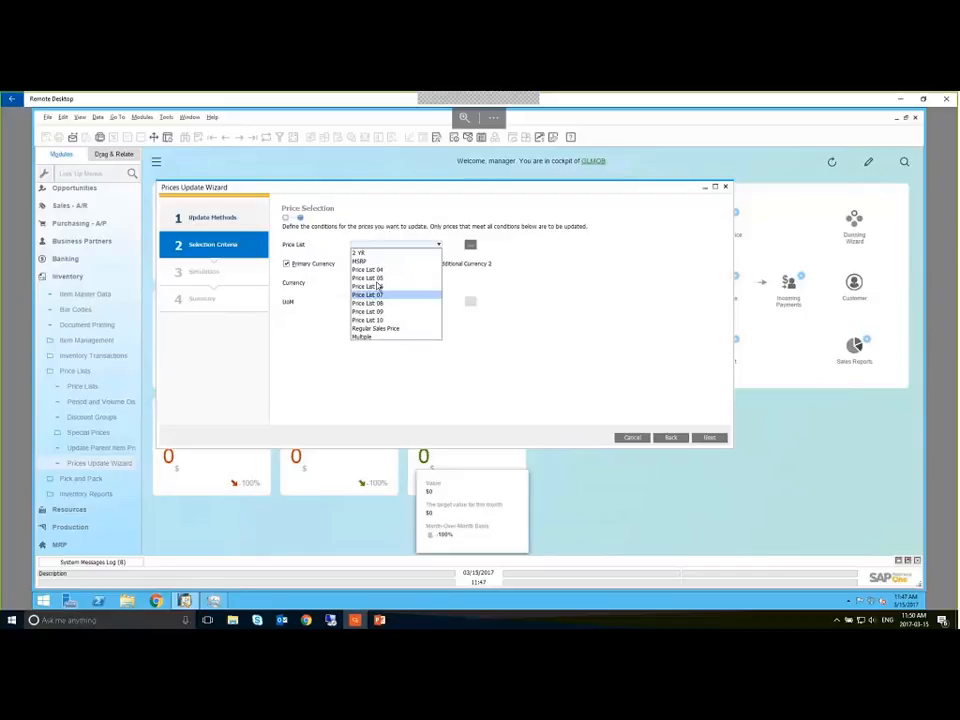
pyautogui.click(428, 232)
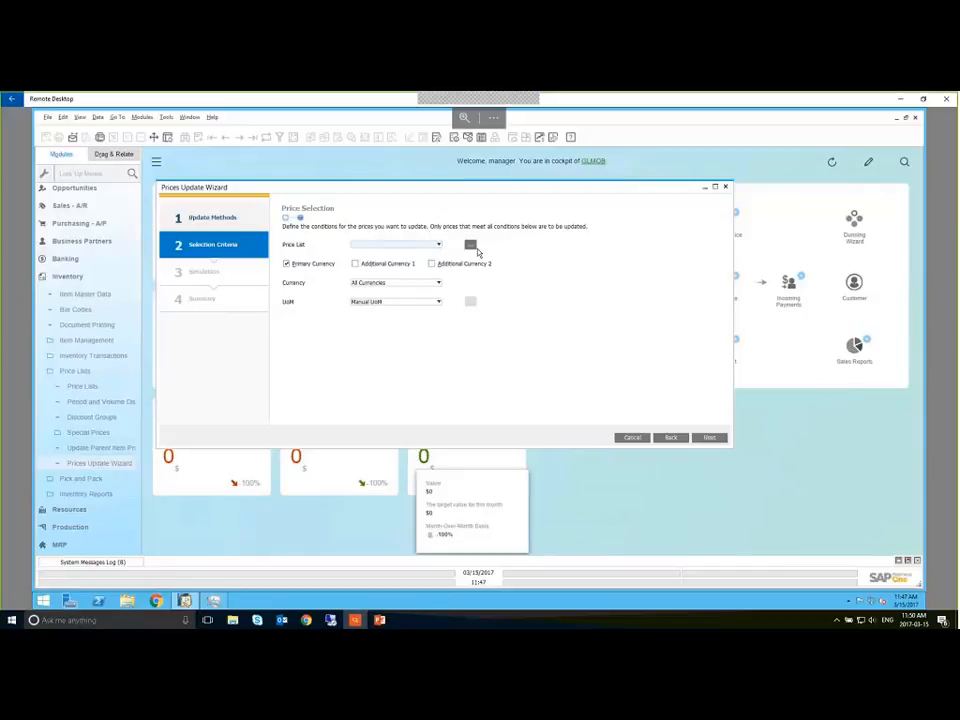
pyautogui.click(470, 245)
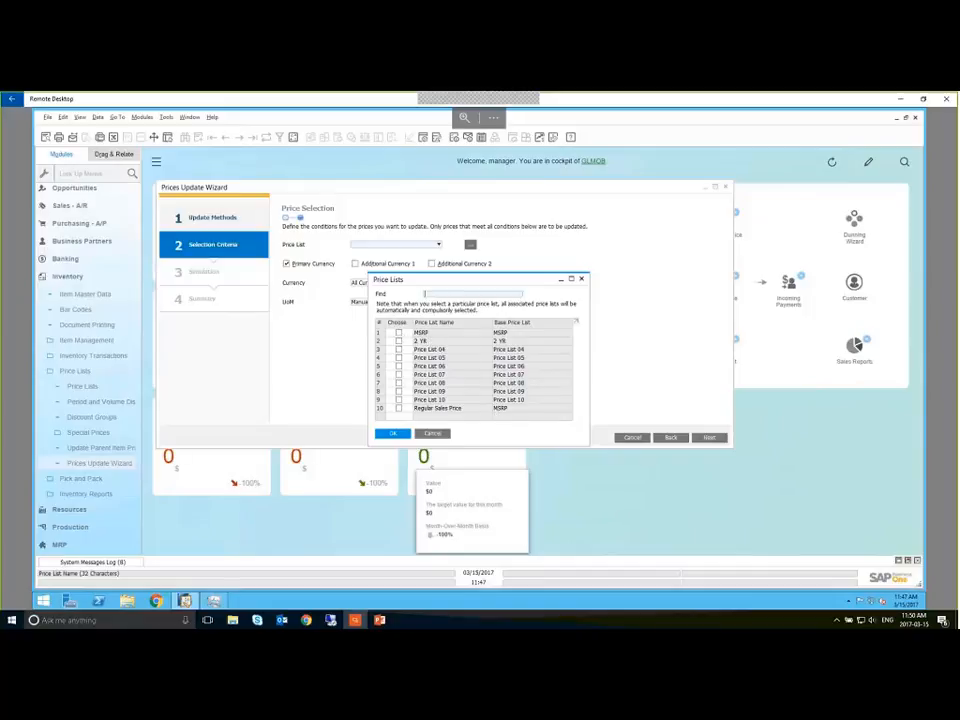
pyautogui.click(399, 332)
pyautogui.click(399, 341)
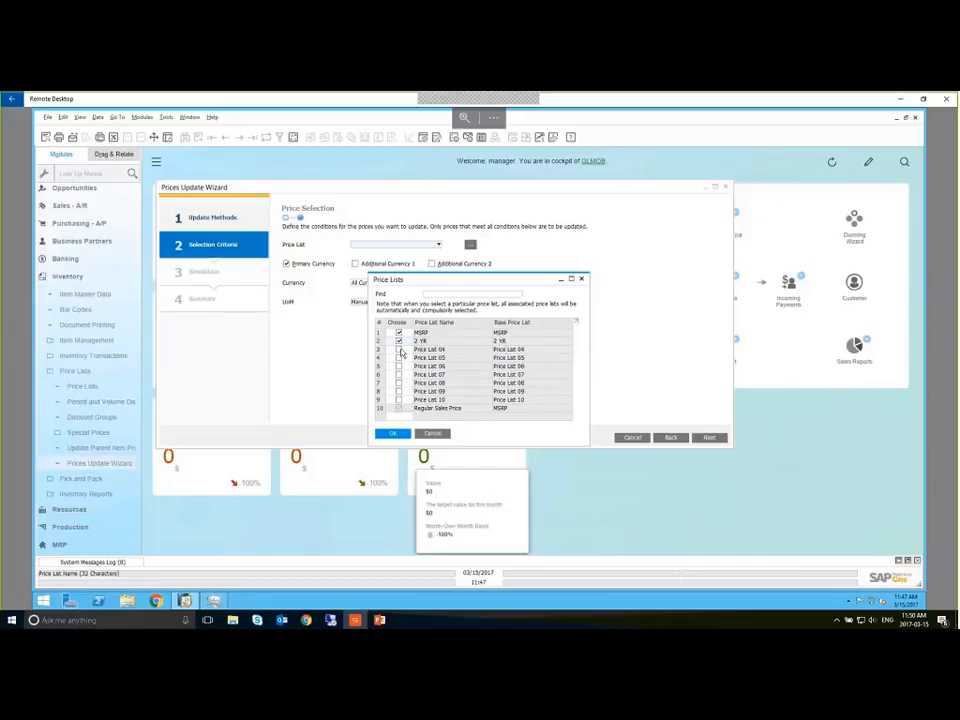
pyautogui.click(399, 333)
pyautogui.click(399, 333)
pyautogui.click(393, 433)
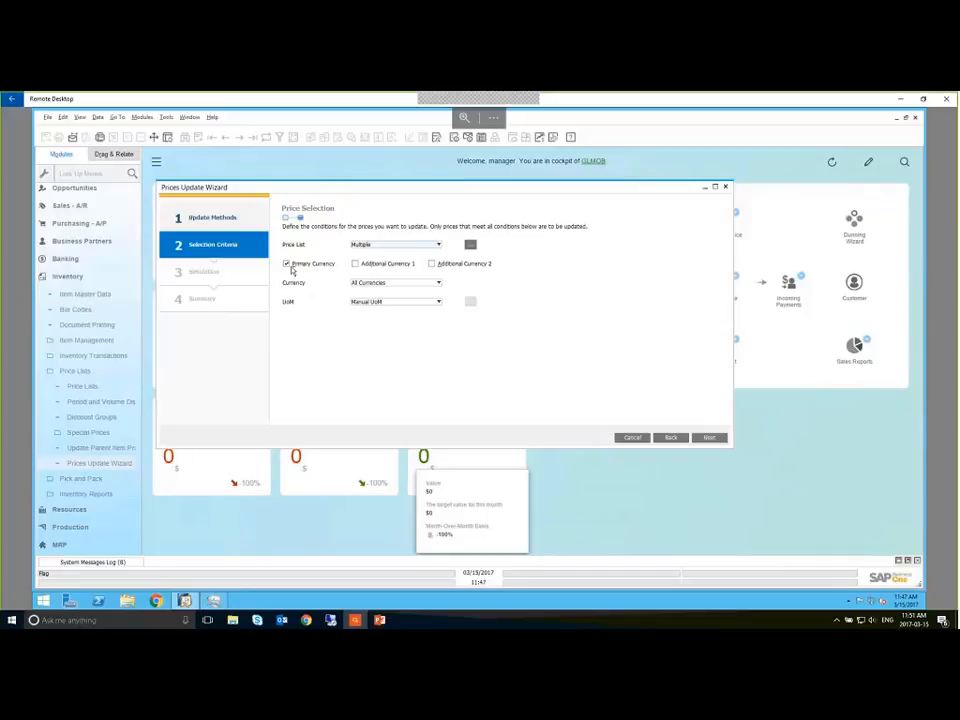
pyautogui.click(429, 284)
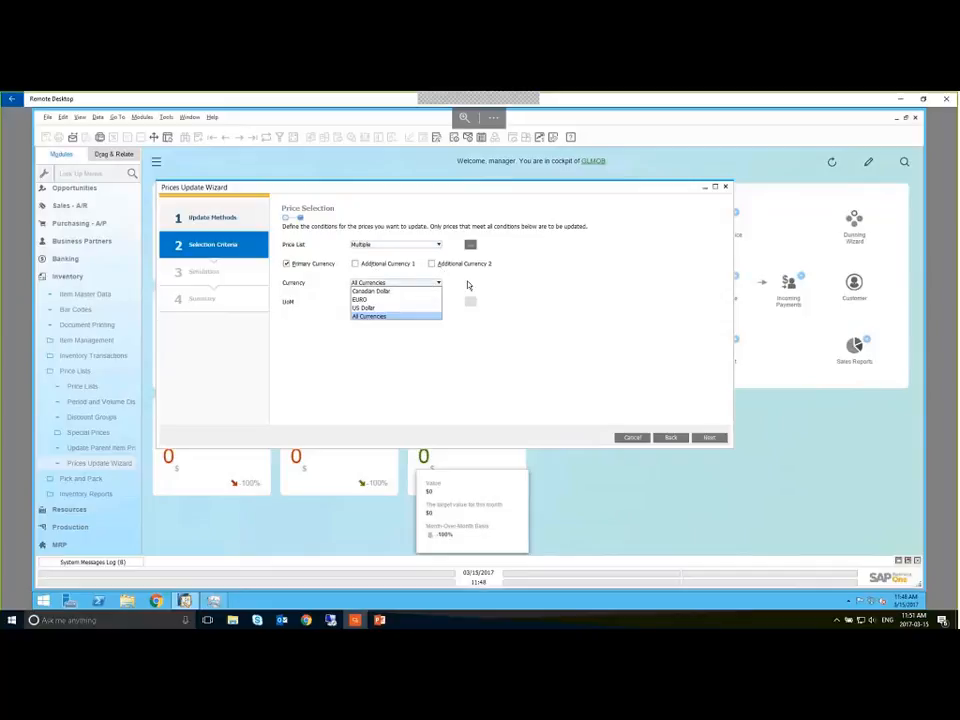
pyautogui.click(468, 286)
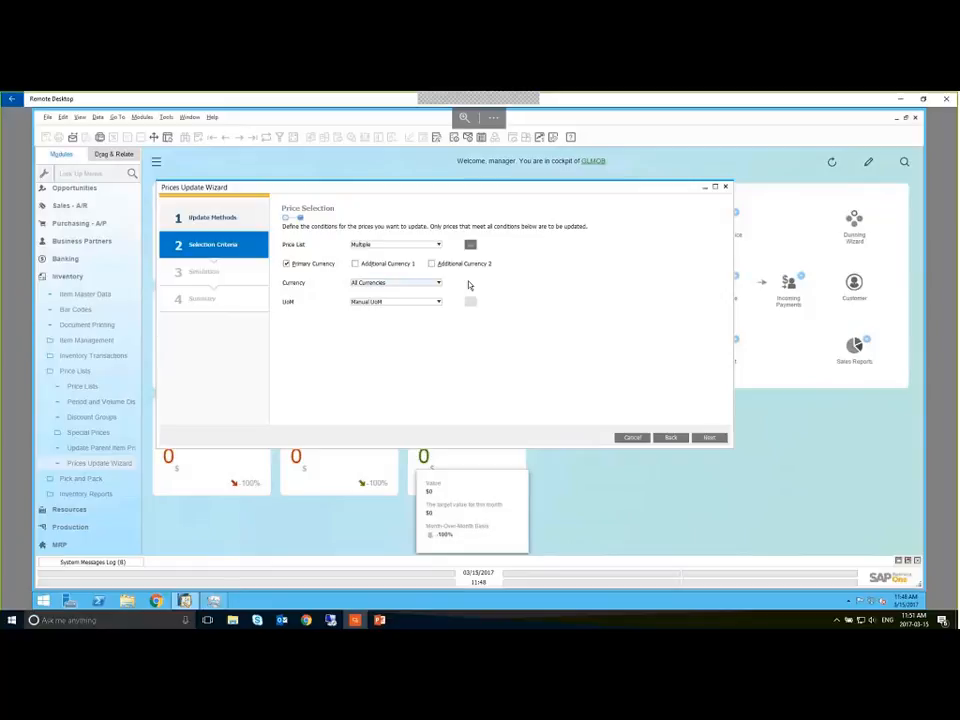
pyautogui.click(375, 303)
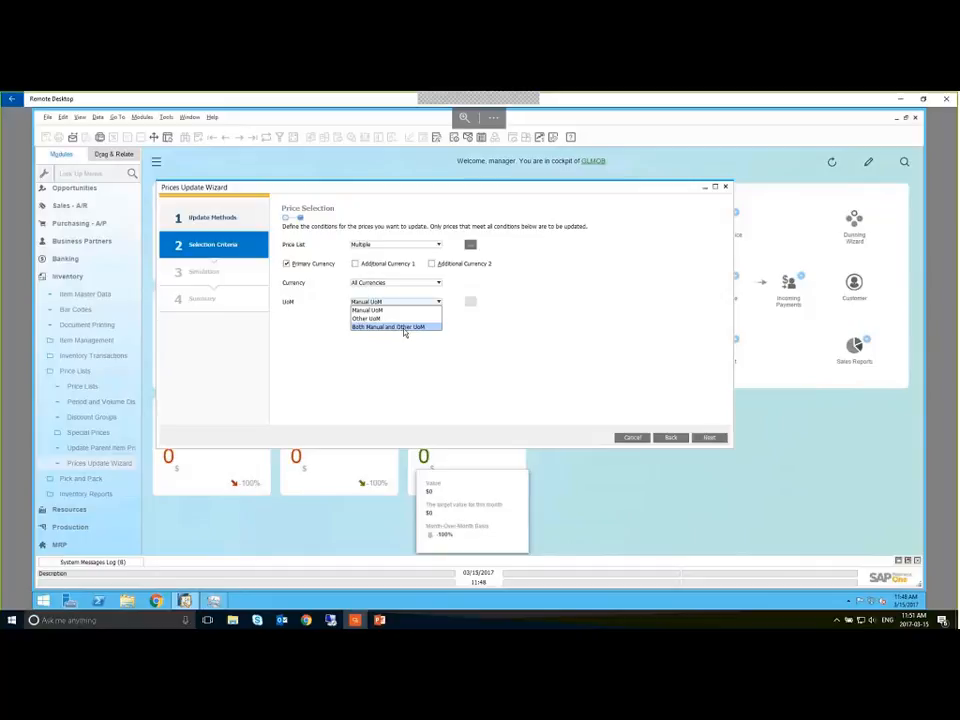
pyautogui.click(403, 327)
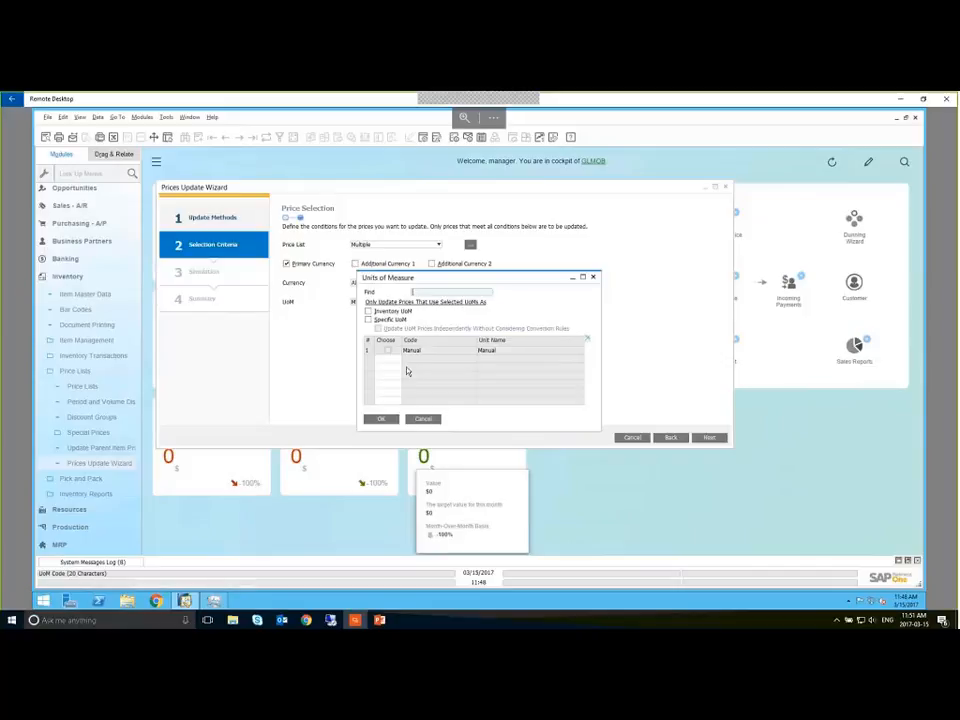
pyautogui.click(369, 312)
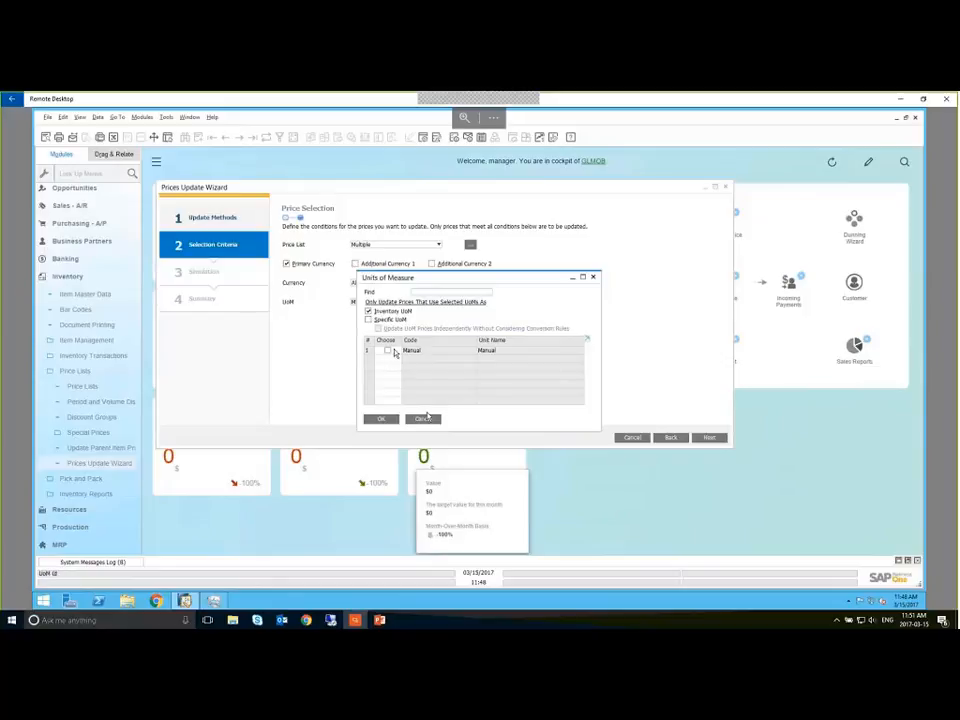
pyautogui.click(425, 419)
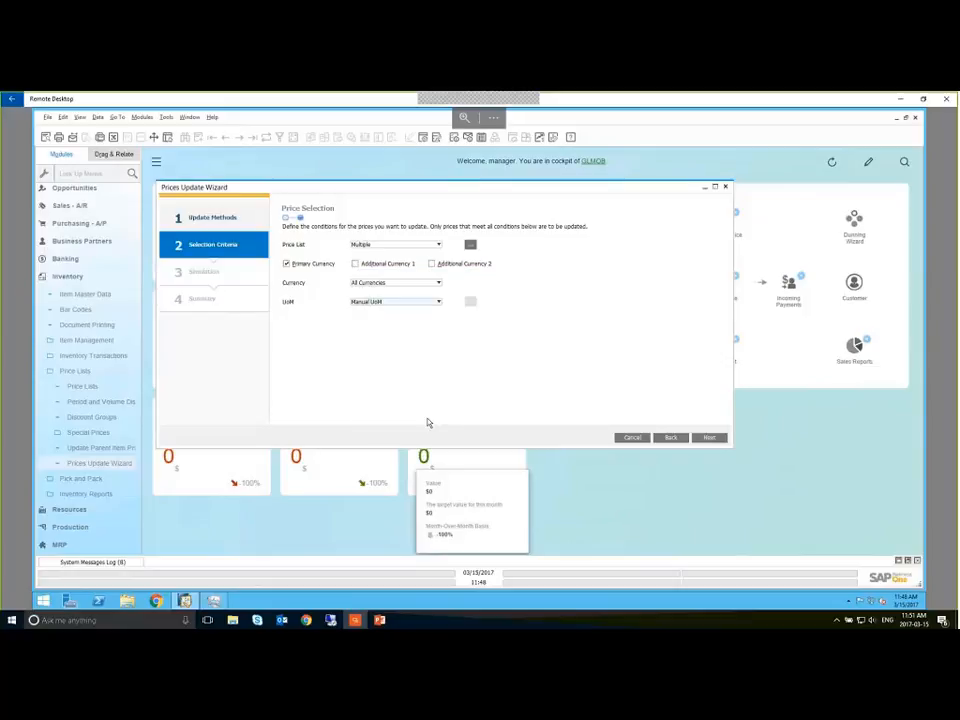
# Step: Keep Manual UoM as the unit of measure condition and proceed to the price update simulation
pyautogui.click(396, 301)
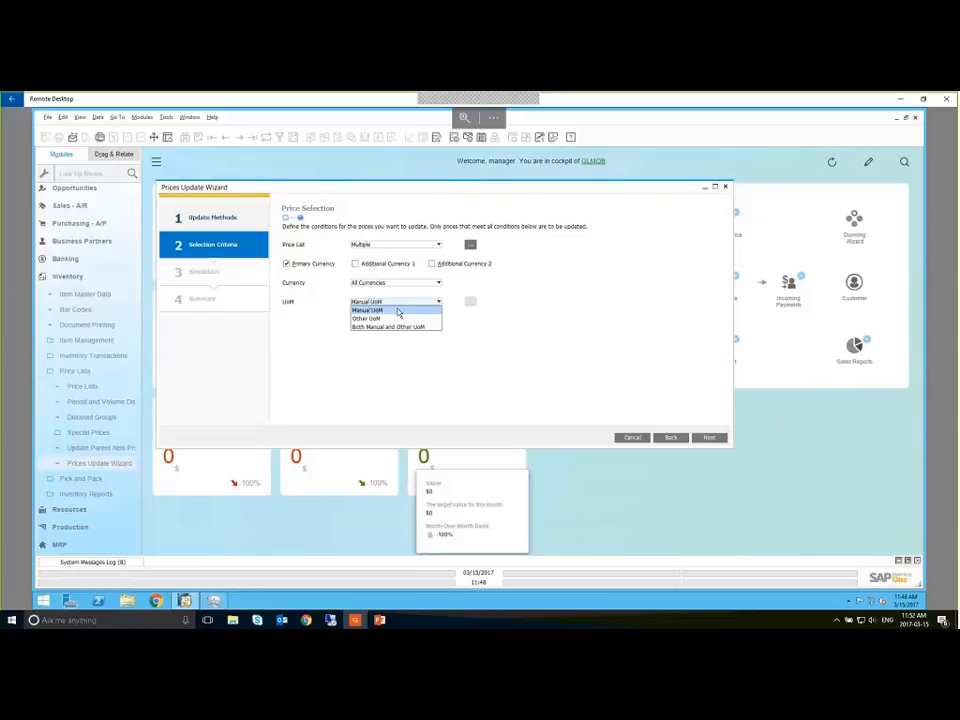
pyautogui.click(398, 312)
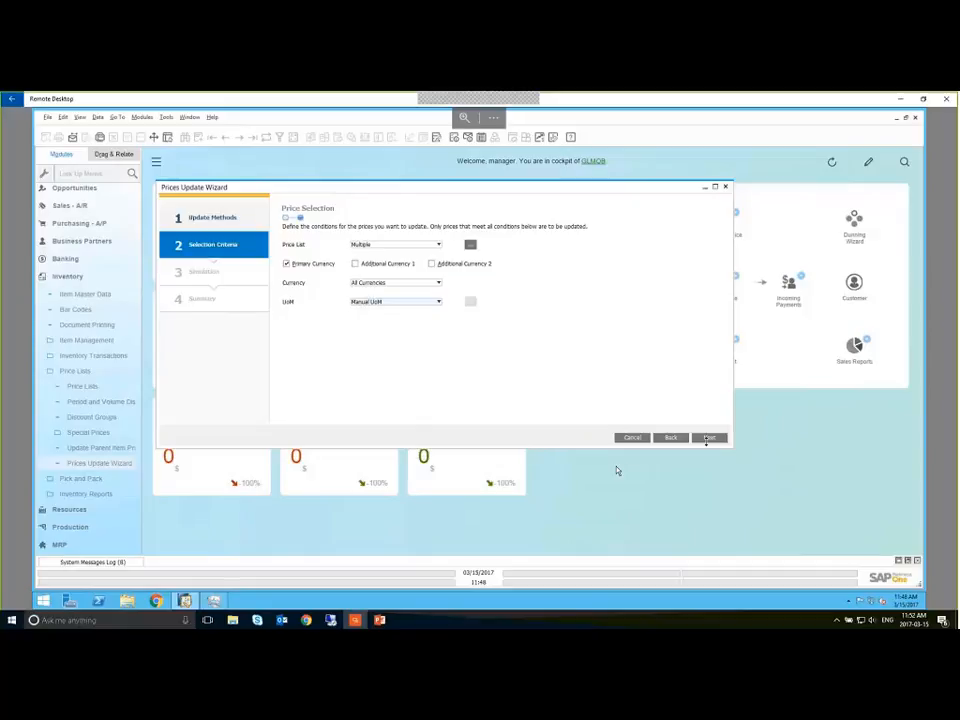
pyautogui.click(708, 438)
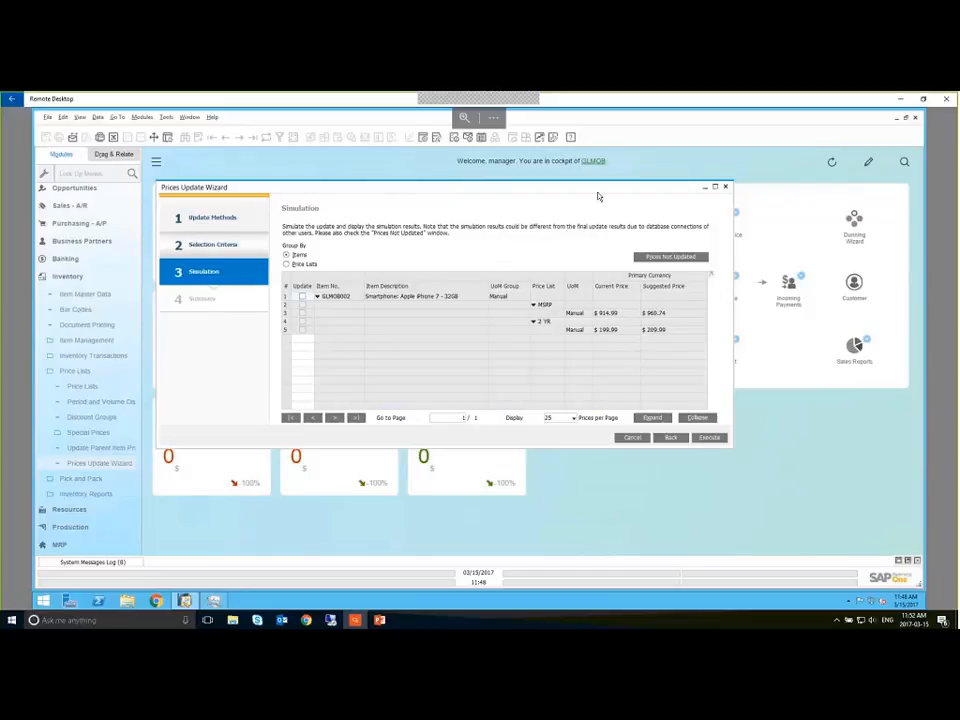
# Step: Enlarge the Prices Update Wizard window and display 500 prices per page in the simulation
pyautogui.moveTo(598, 196); pyautogui.dragTo(512, 171)
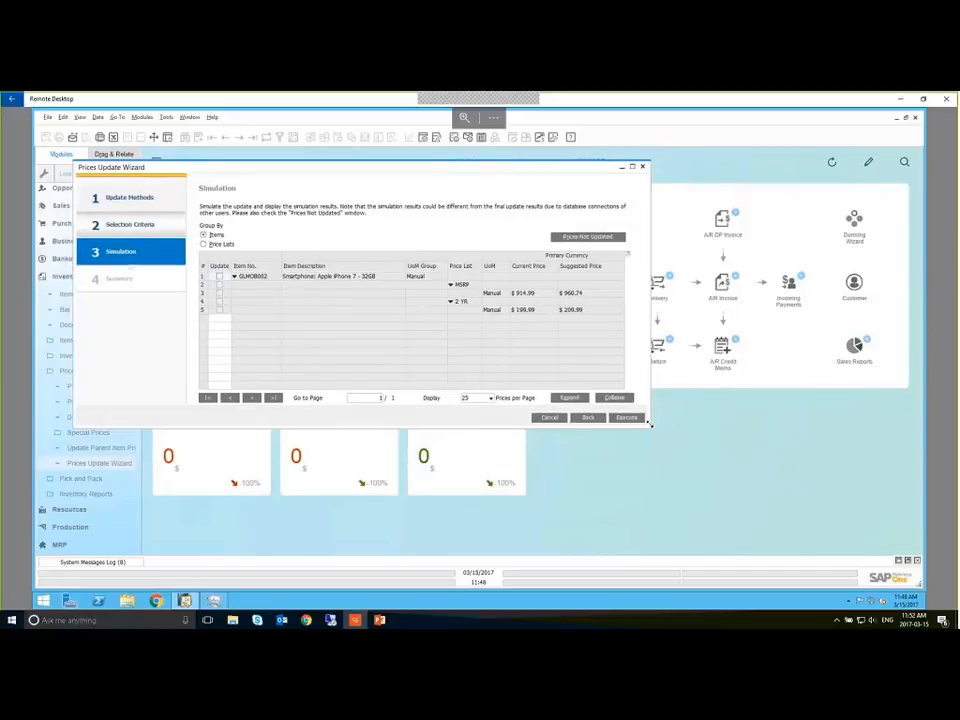
pyautogui.moveTo(649, 423); pyautogui.dragTo(880, 537)
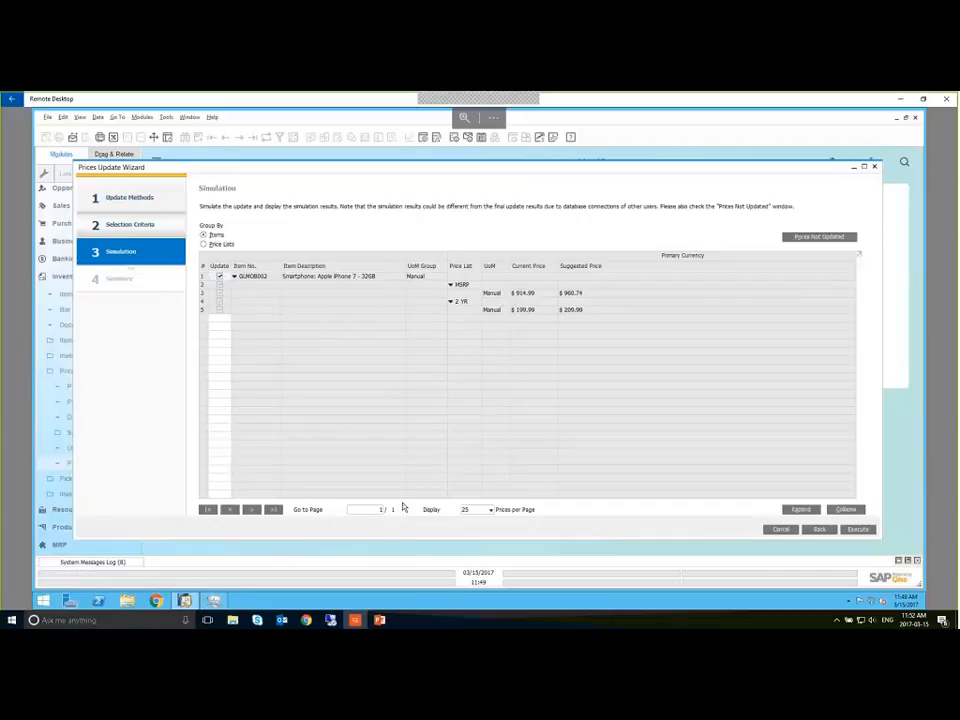
pyautogui.click(487, 510)
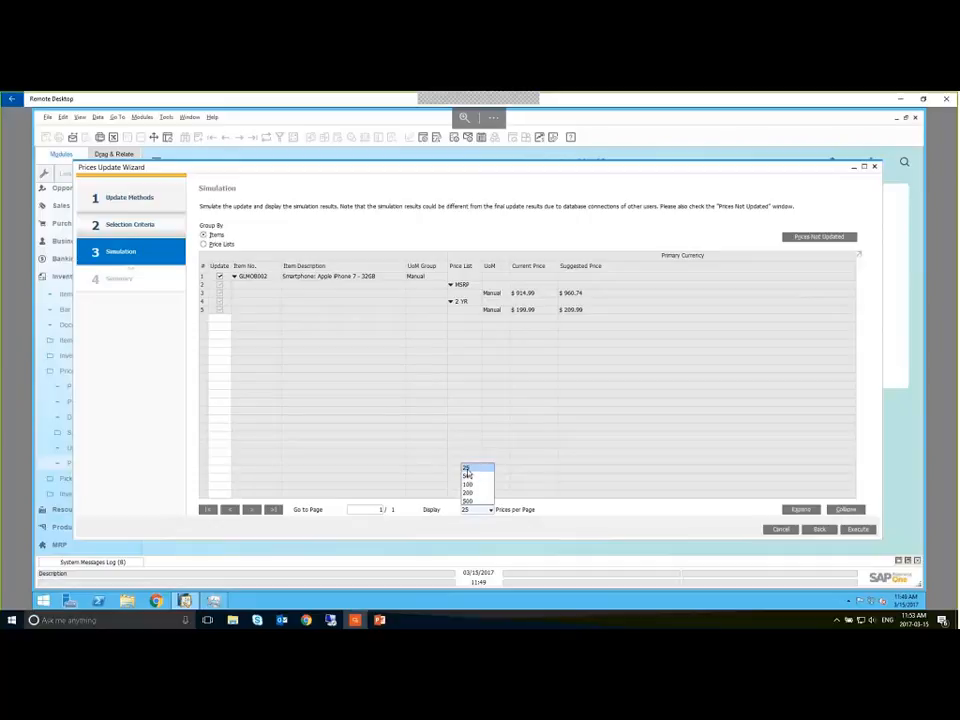
pyautogui.click(468, 500)
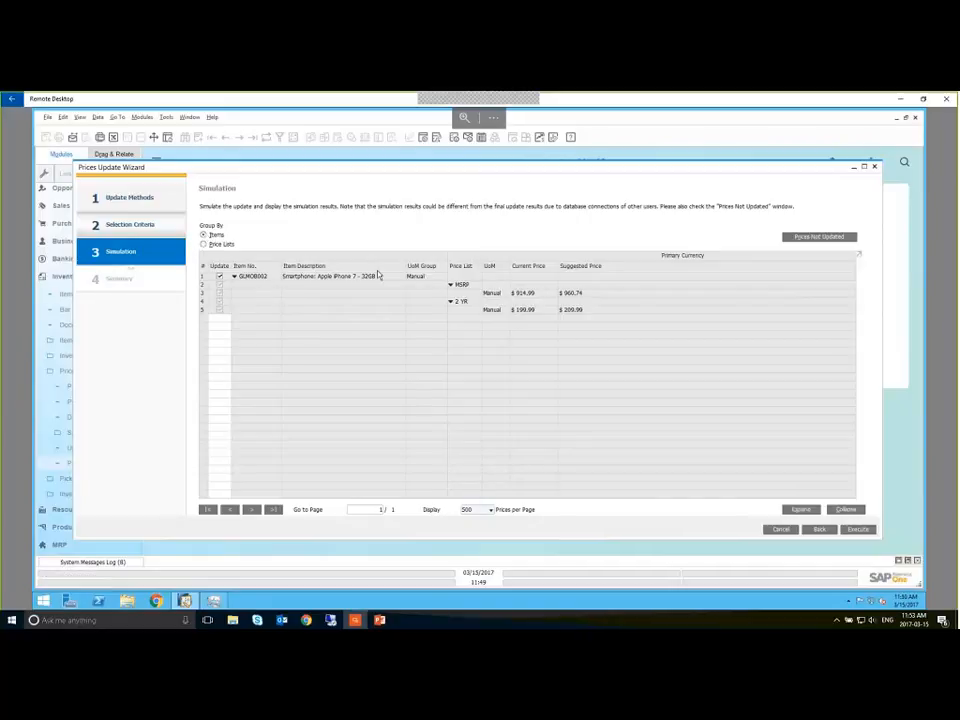
# Step: Group the simulation results by price lists and mark both 2 YR and MSRP for update
pyautogui.click(204, 245)
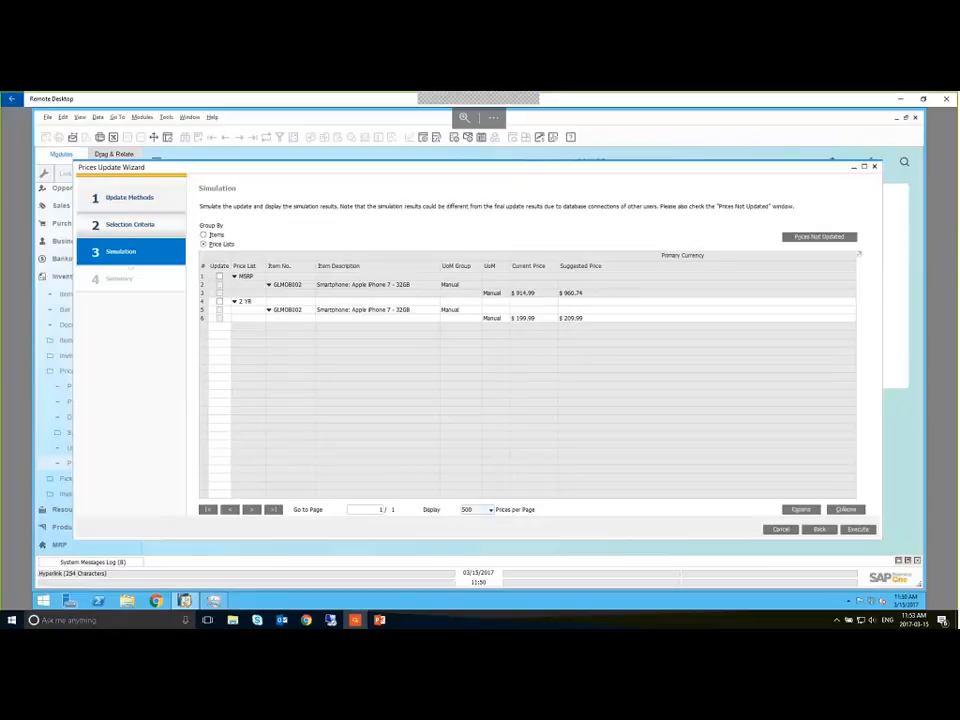
pyautogui.click(220, 301)
pyautogui.click(220, 276)
# Step: Execute the price update, accept the system message and finish the wizard
pyautogui.click(858, 530)
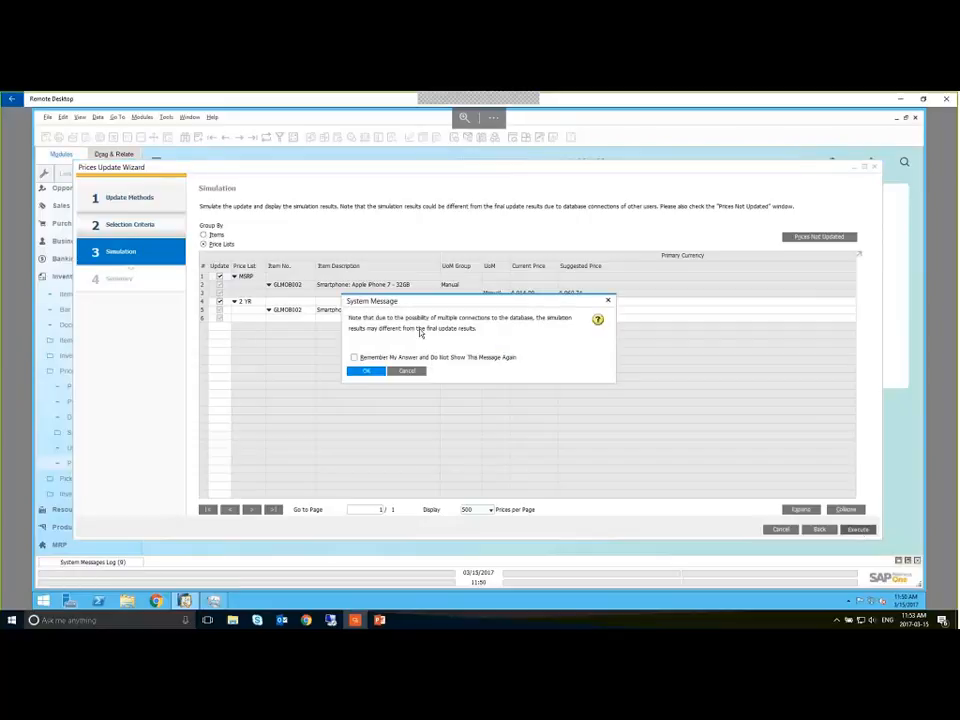
pyautogui.click(366, 371)
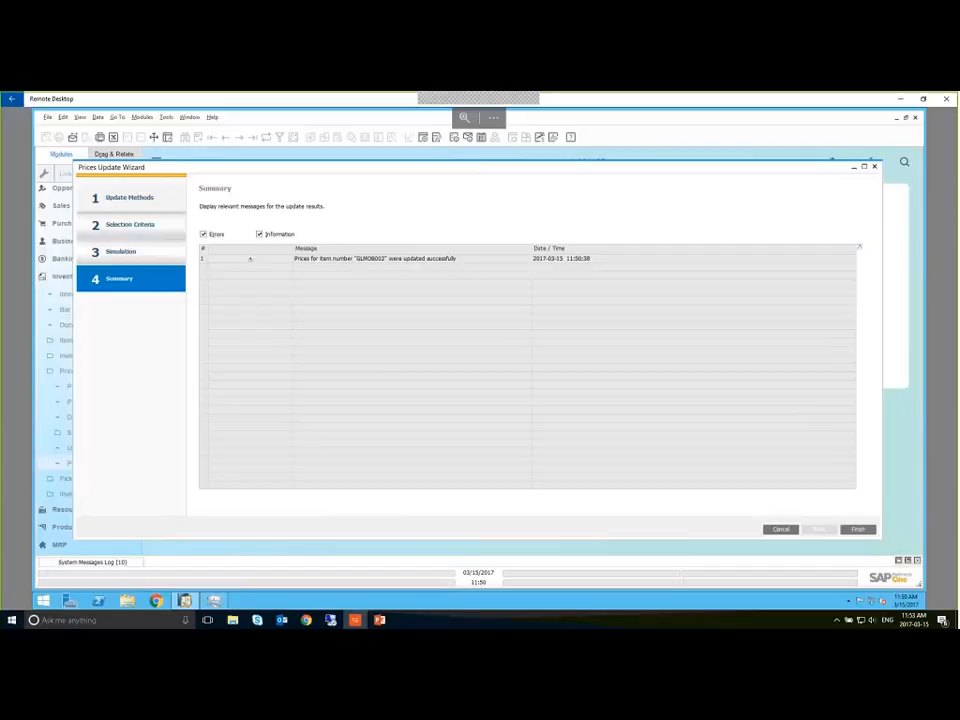
pyautogui.click(857, 529)
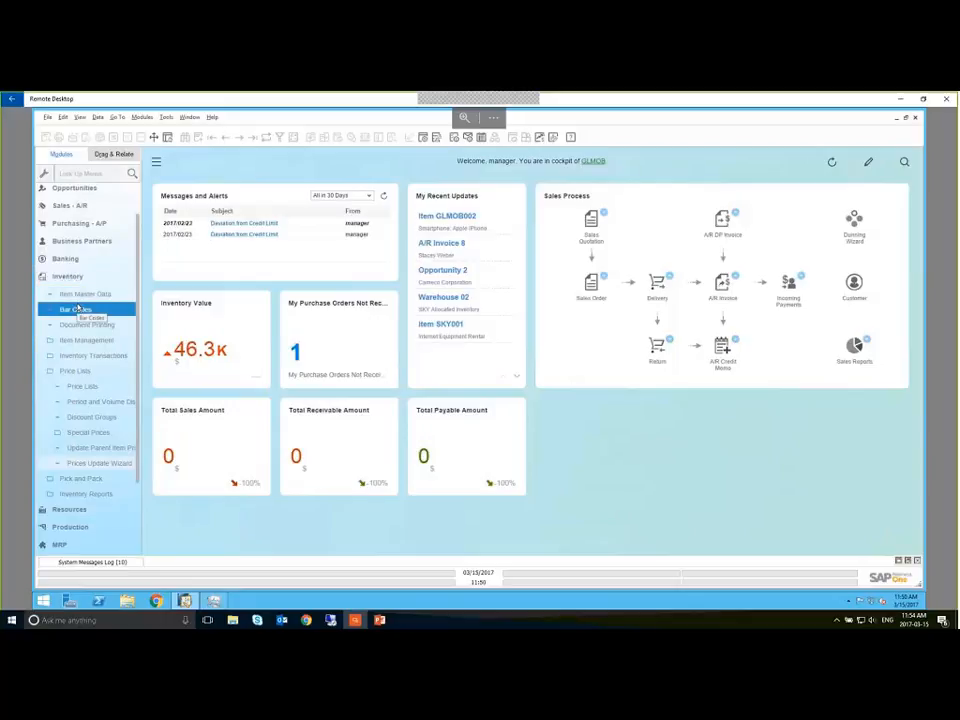
# Step: Start a new run of the Prices Update Wizard from the inventory price lists functions
pyautogui.click(116, 326)
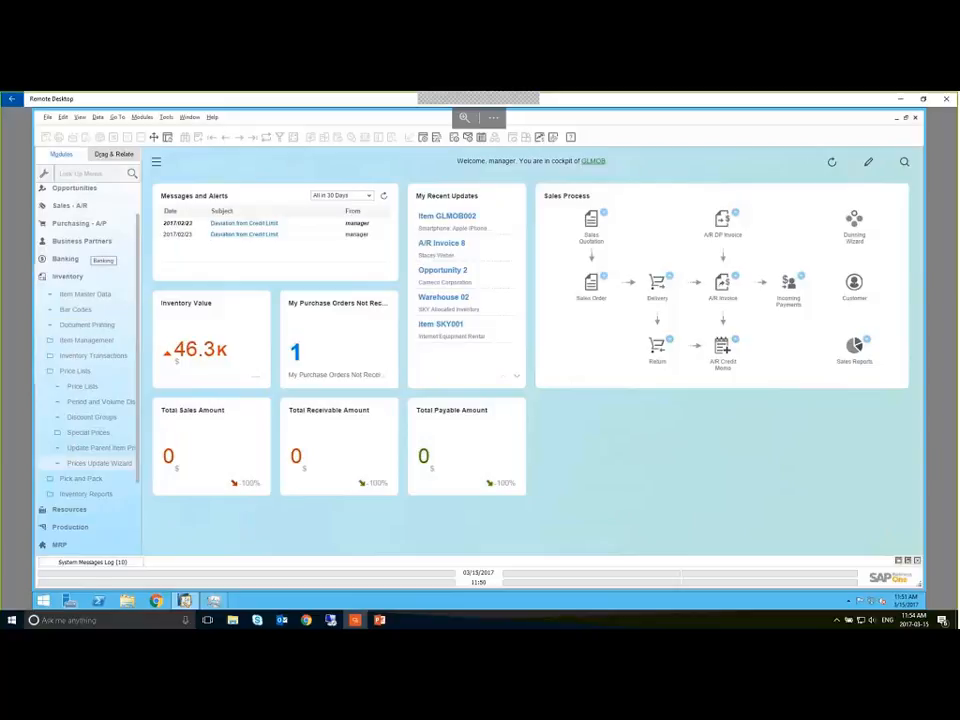
pyautogui.click(95, 468)
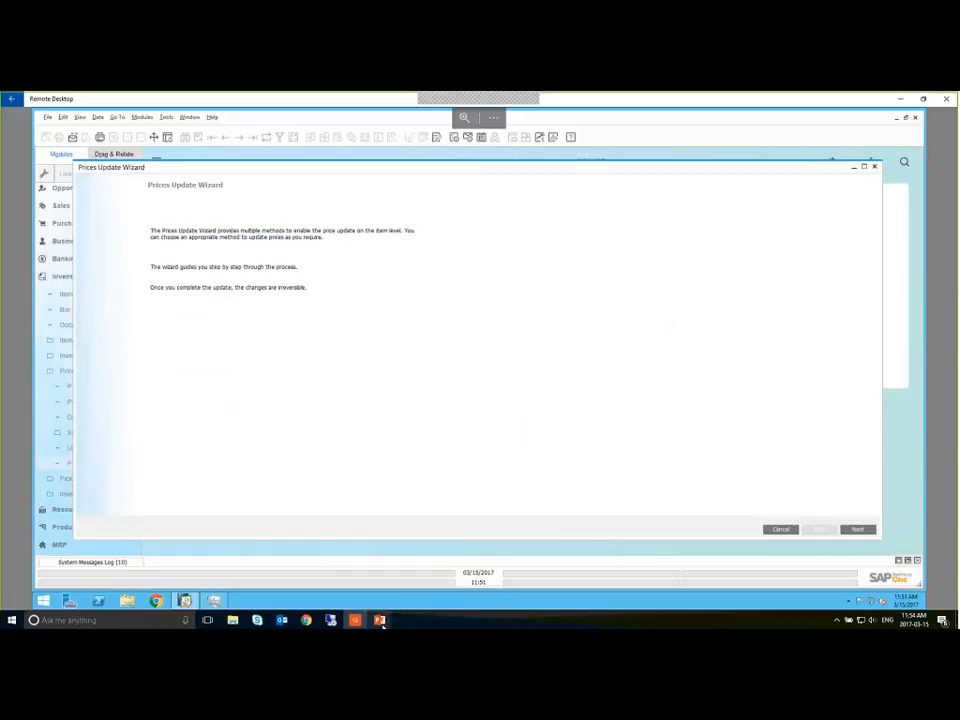
# Step: Switch to the PowerPoint slide show and advance to the By Base Price List/Factor slide
pyautogui.moveTo(381, 623)
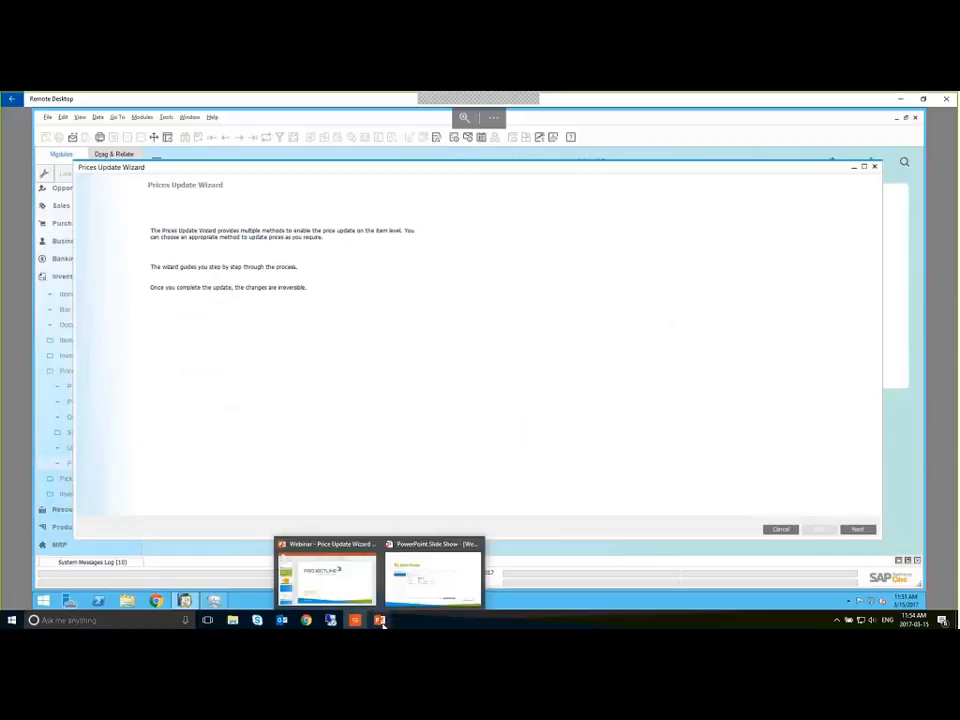
pyautogui.click(443, 592)
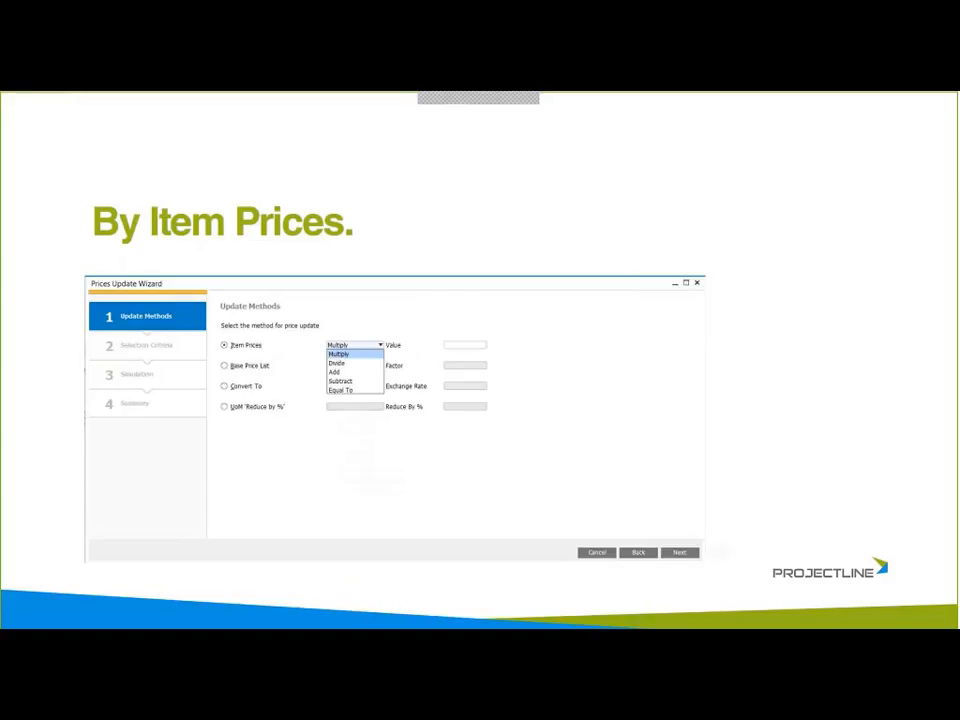
pyautogui.press('Right')
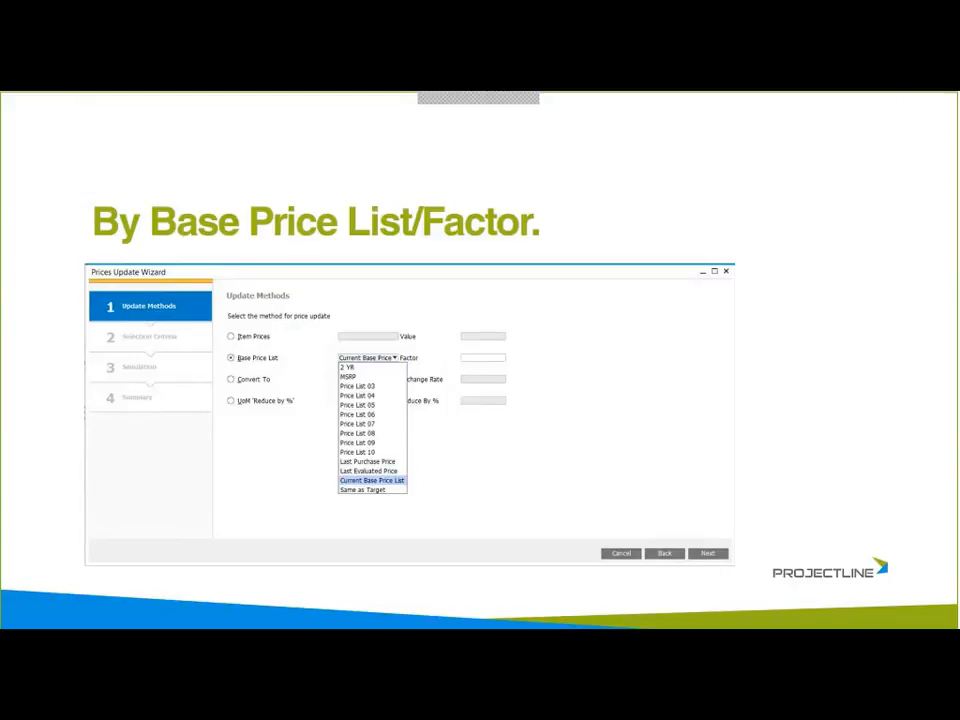
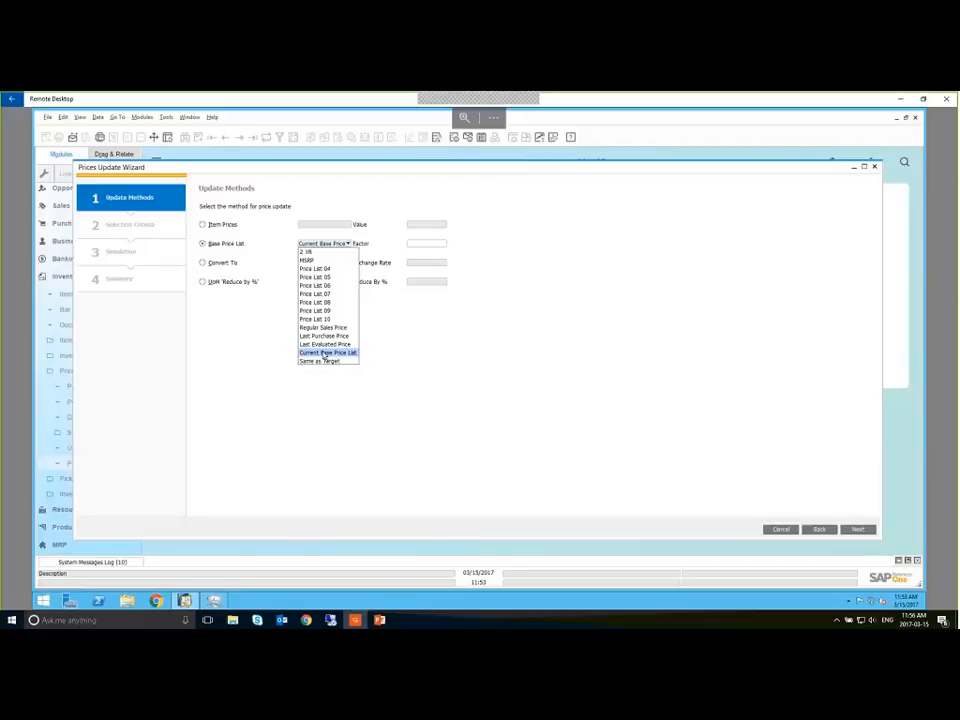
# Step: Set the update method to Base Price List using Current Base Price List with factor 1.1, and proceed to item selection
pyautogui.click(325, 353)
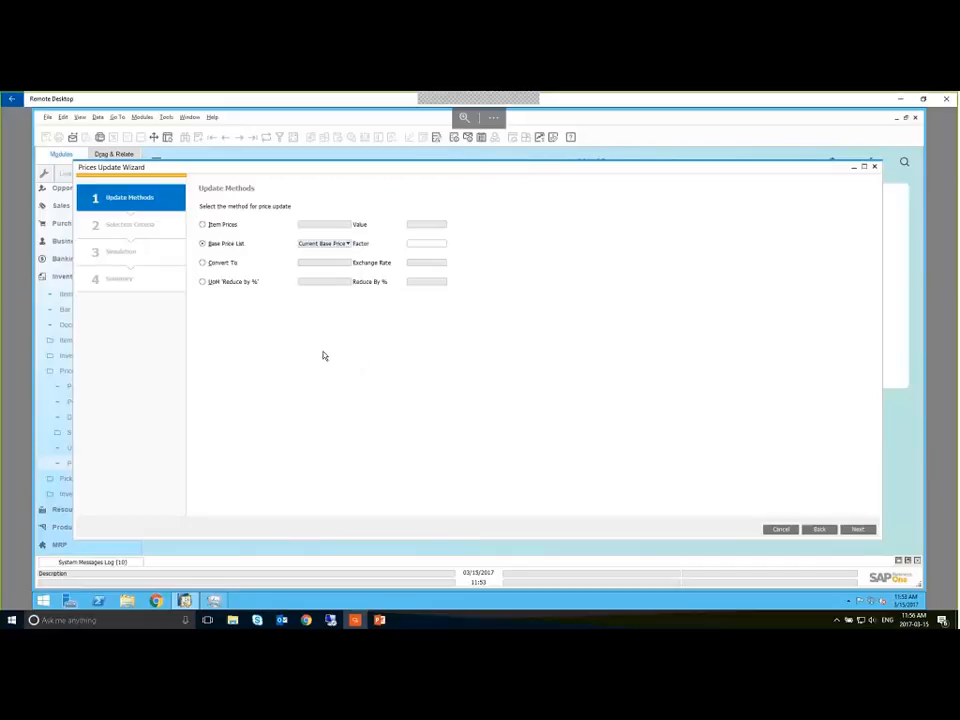
pyautogui.click(340, 248)
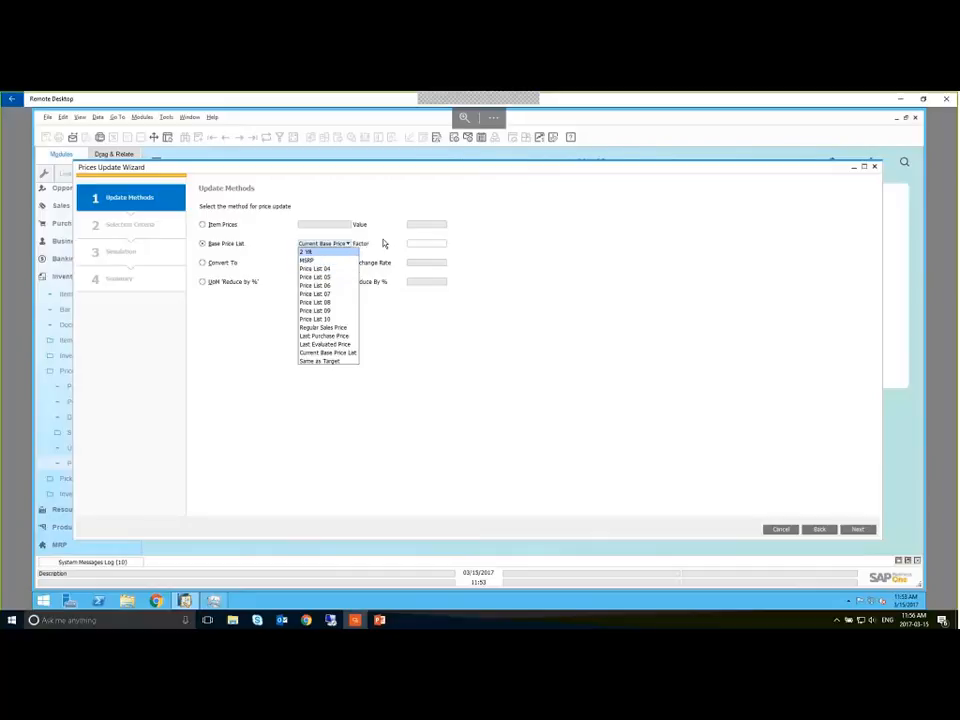
pyautogui.click(390, 242)
pyautogui.click(429, 243)
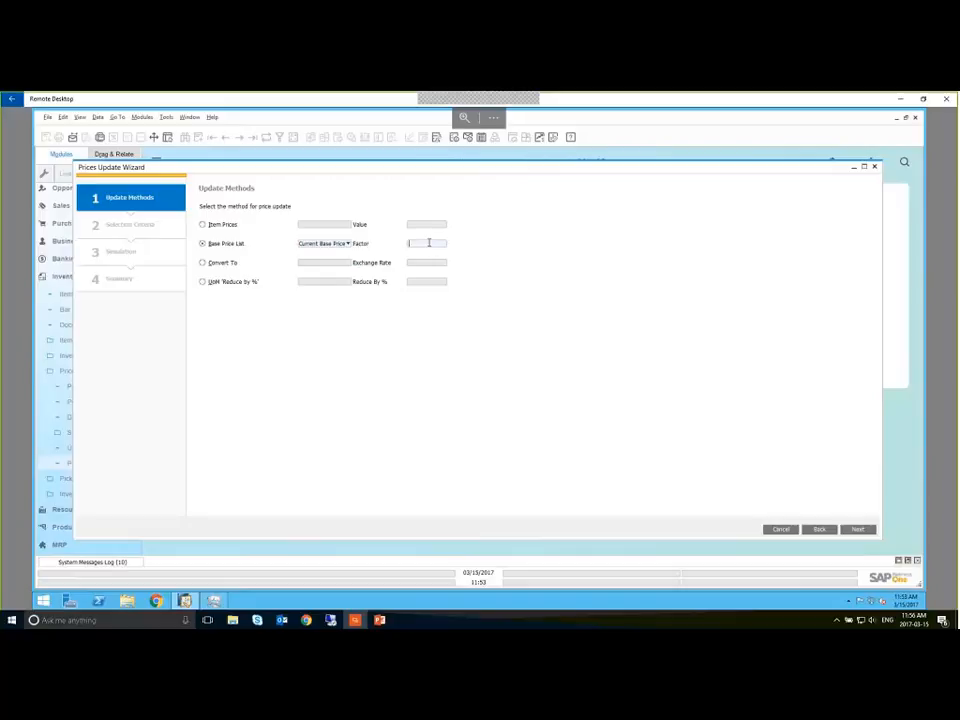
pyautogui.write('1.1')
pyautogui.click(858, 529)
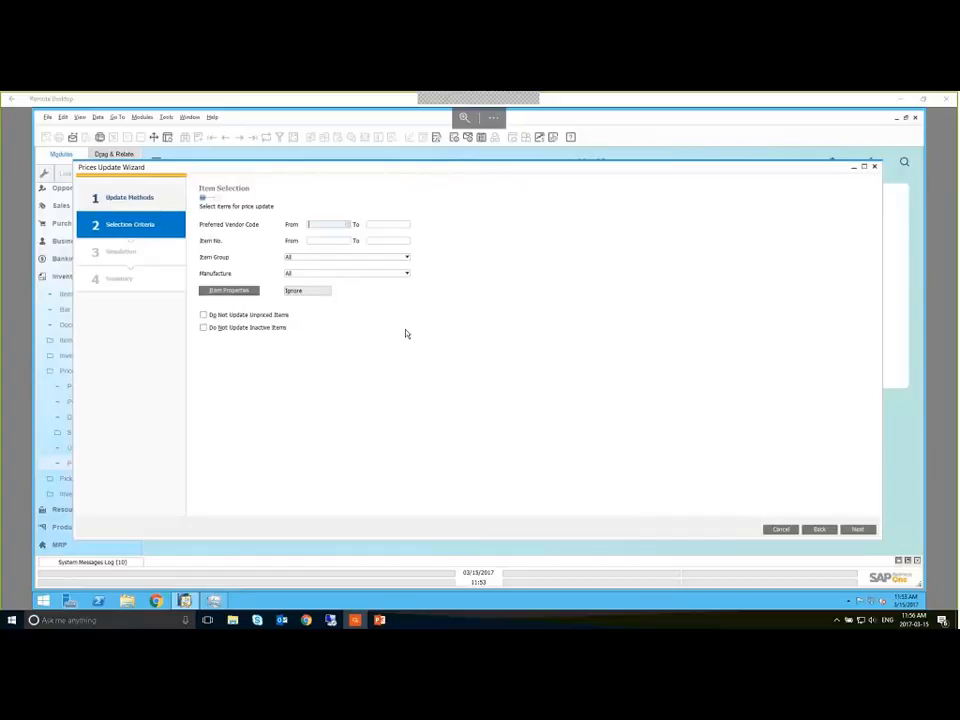
# Step: Restrict the price update to the Service Charges item group and proceed to the price selection
pyautogui.click(322, 259)
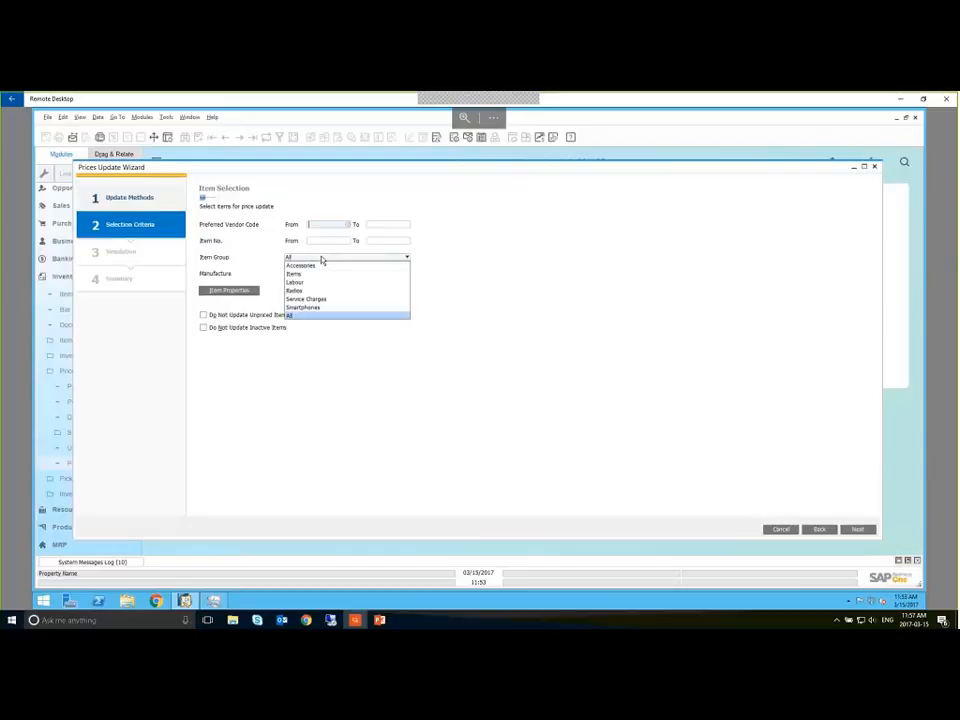
pyautogui.click(306, 315)
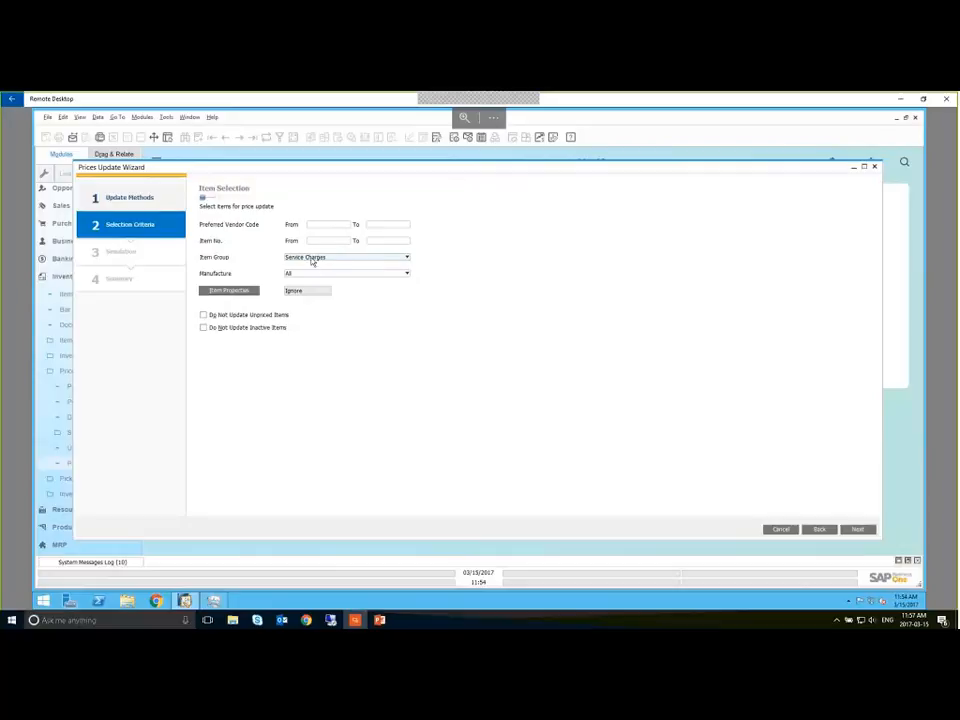
pyautogui.click(313, 260)
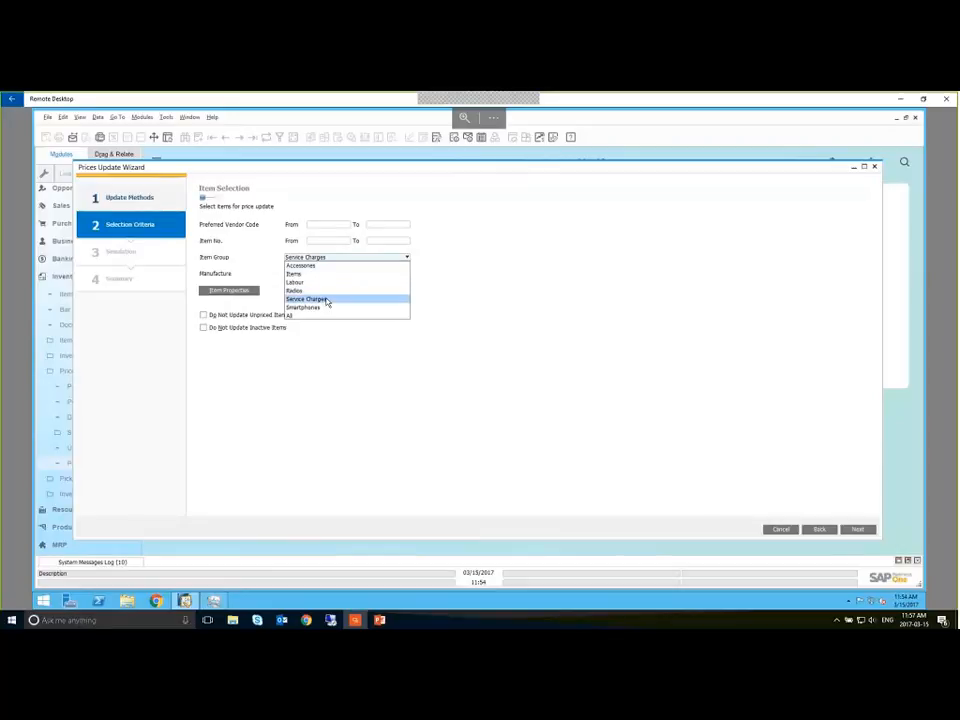
pyautogui.click(322, 299)
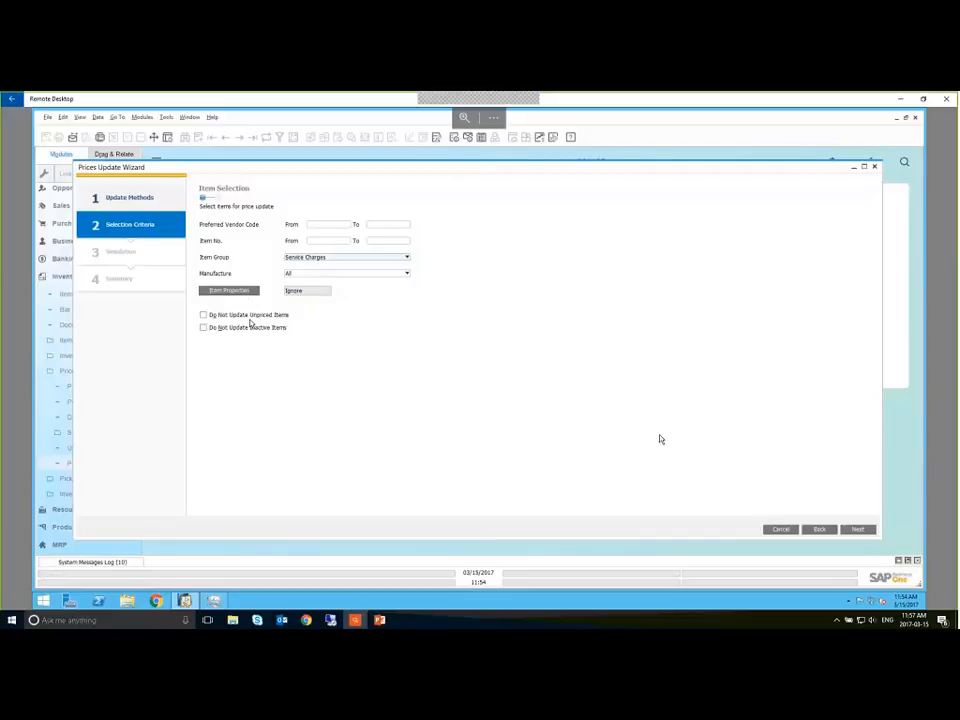
pyautogui.click(860, 530)
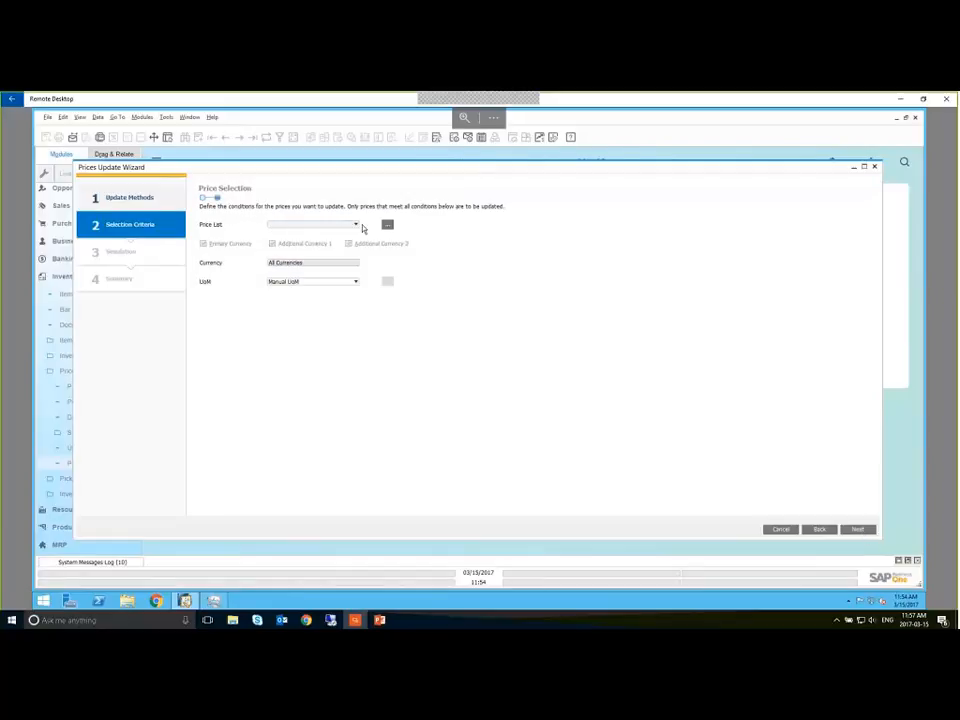
# Step: Choose Regular Sales Price as the price list, keep Manual UoM, and proceed to the simulation
pyautogui.click(355, 226)
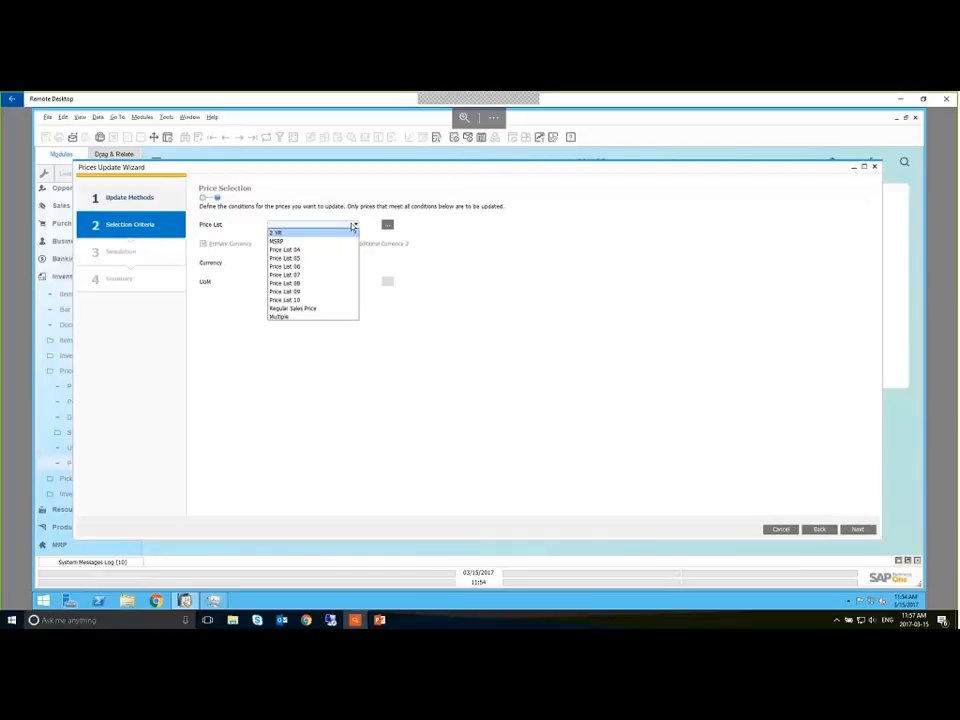
pyautogui.click(300, 309)
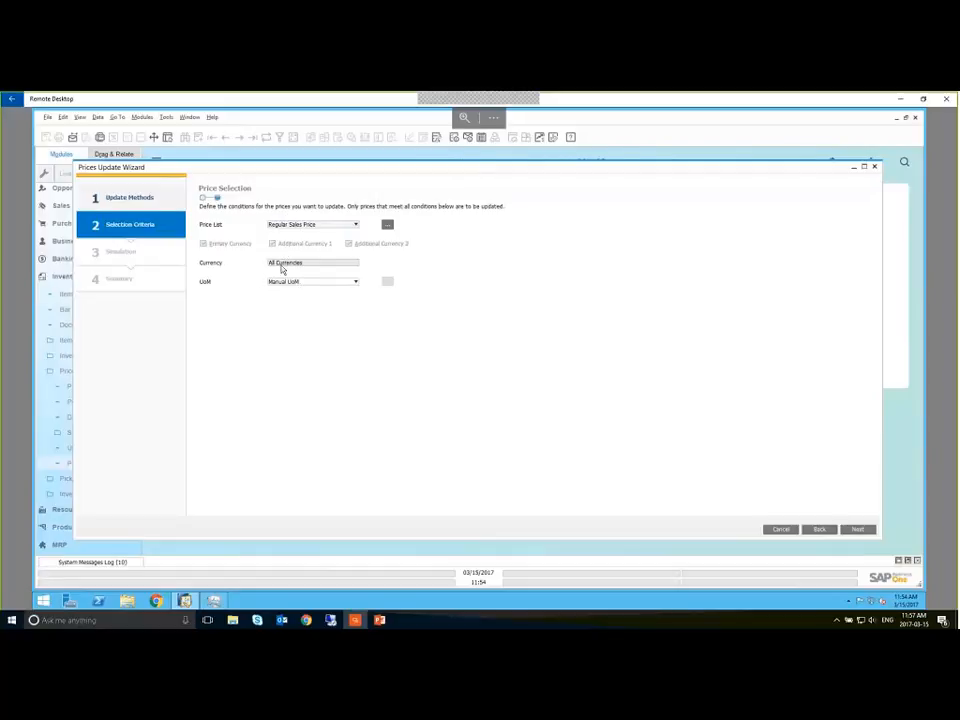
pyautogui.click(855, 528)
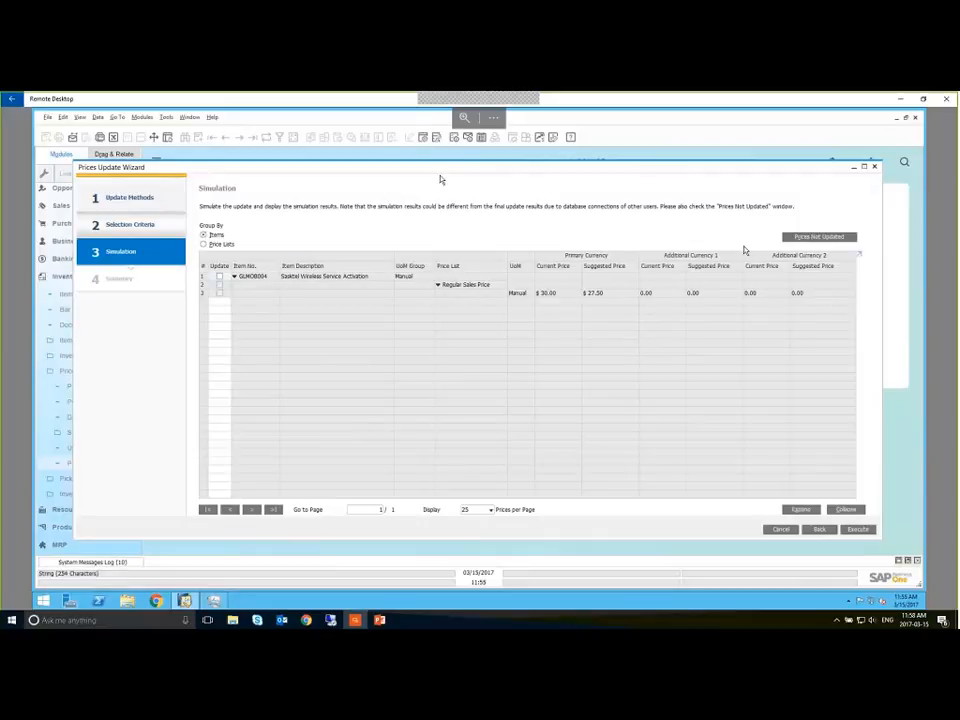
# Step: Hide the current and suggested price columns of Additional Currency 1 and 2 in the simulation table's form settings
pyautogui.click(424, 141)
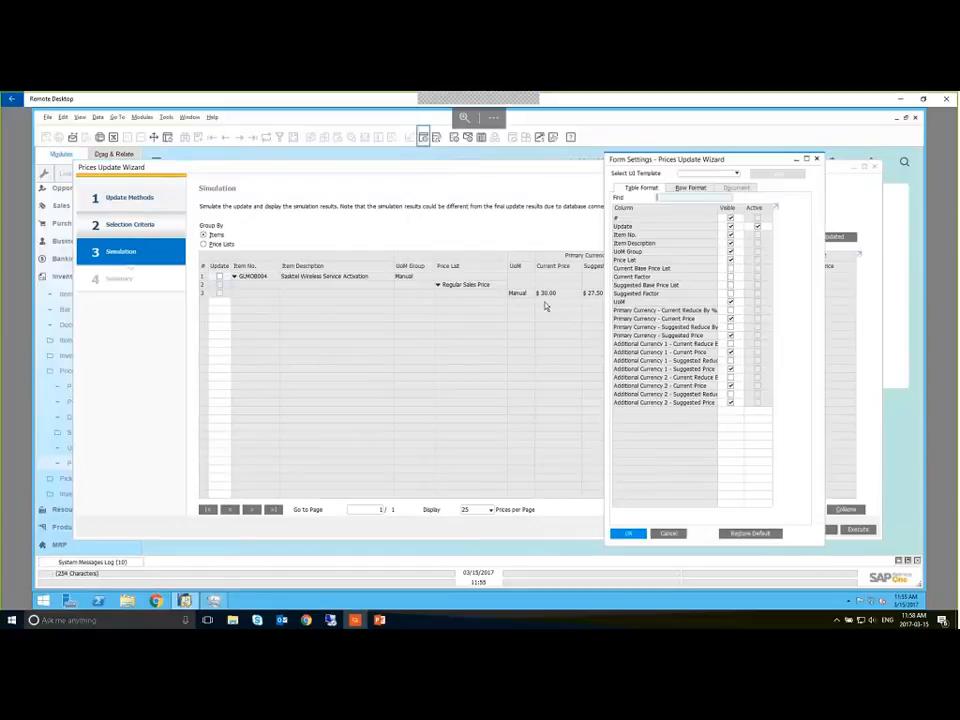
pyautogui.click(731, 369)
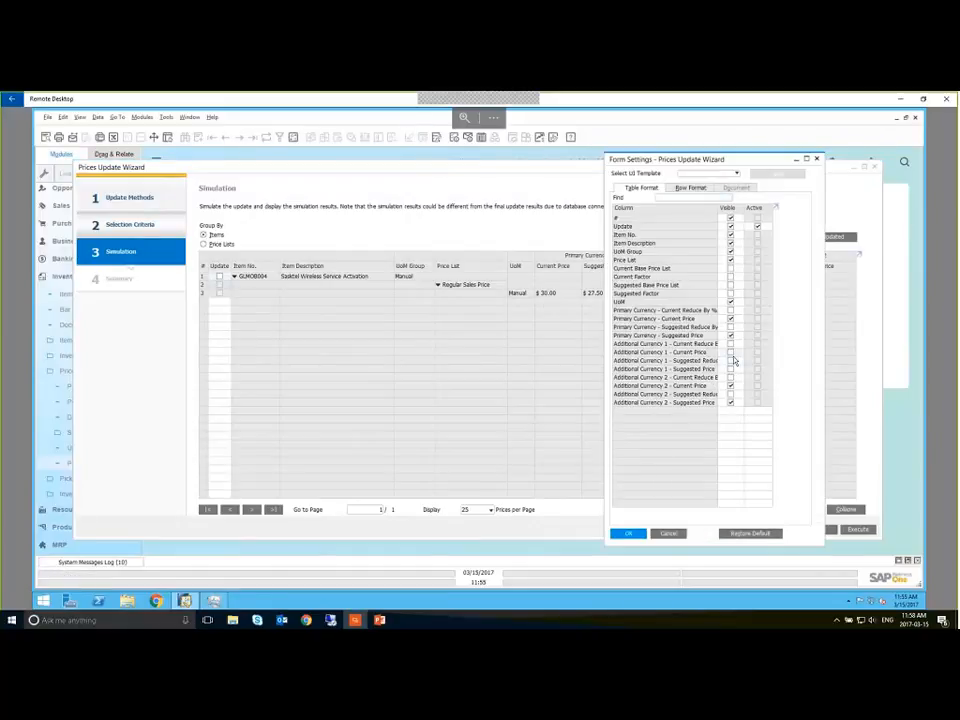
pyautogui.click(731, 385)
pyautogui.click(731, 402)
pyautogui.click(628, 533)
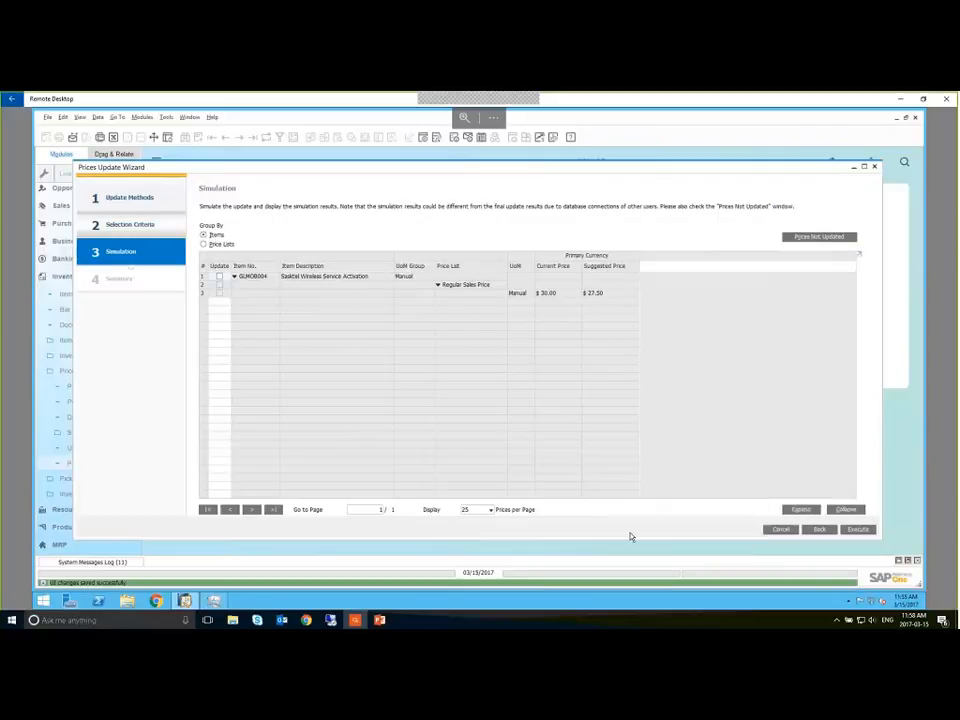
# Step: Mark item GLMOB004 for update, execute the price update and accept the system message
pyautogui.click(218, 279)
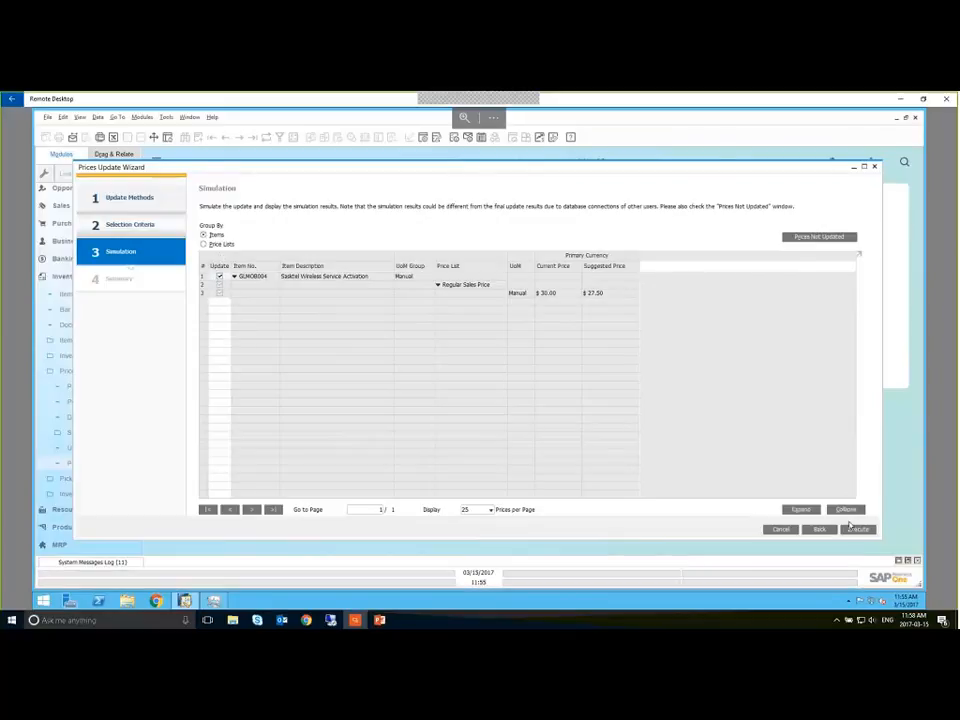
pyautogui.click(856, 531)
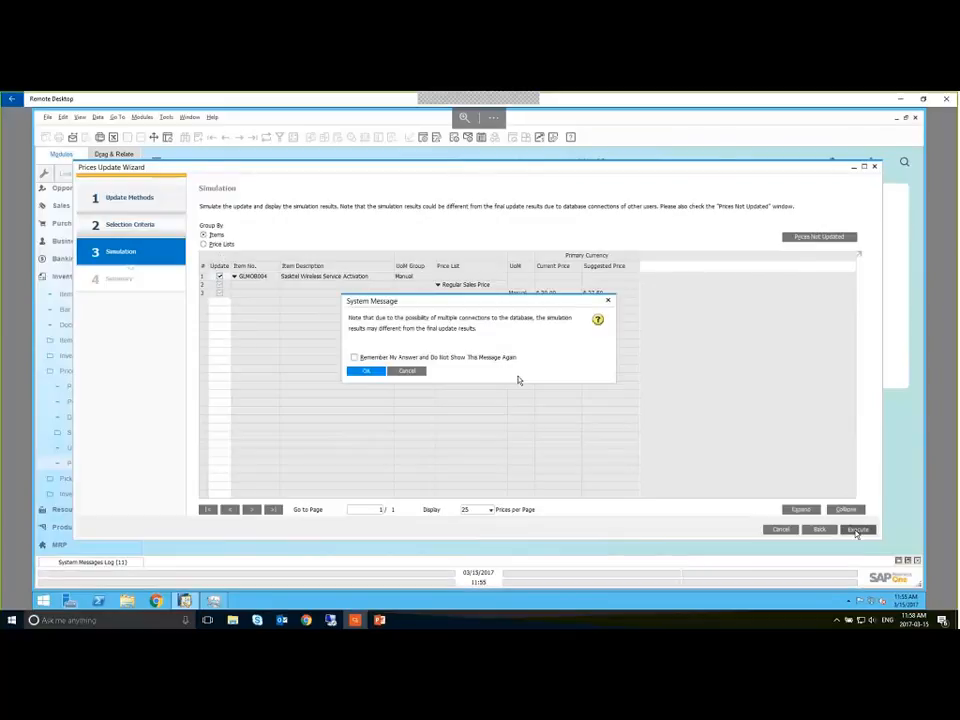
pyautogui.click(364, 371)
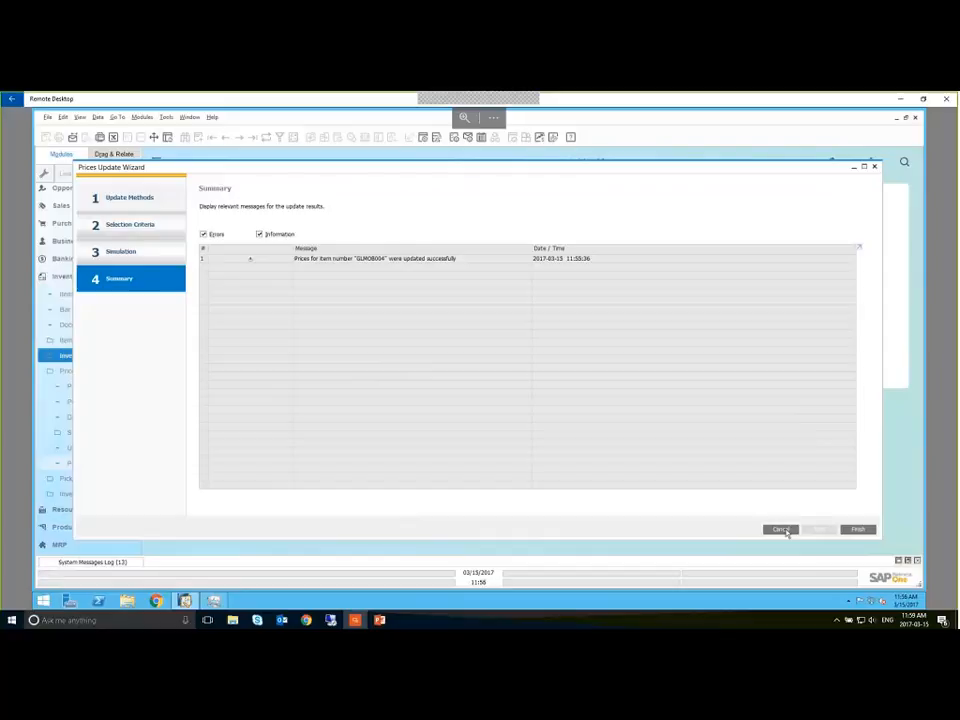
# Step: Switch to the PowerPoint slide show and advance to the Learn and Do slide
pyautogui.moveTo(381, 623)
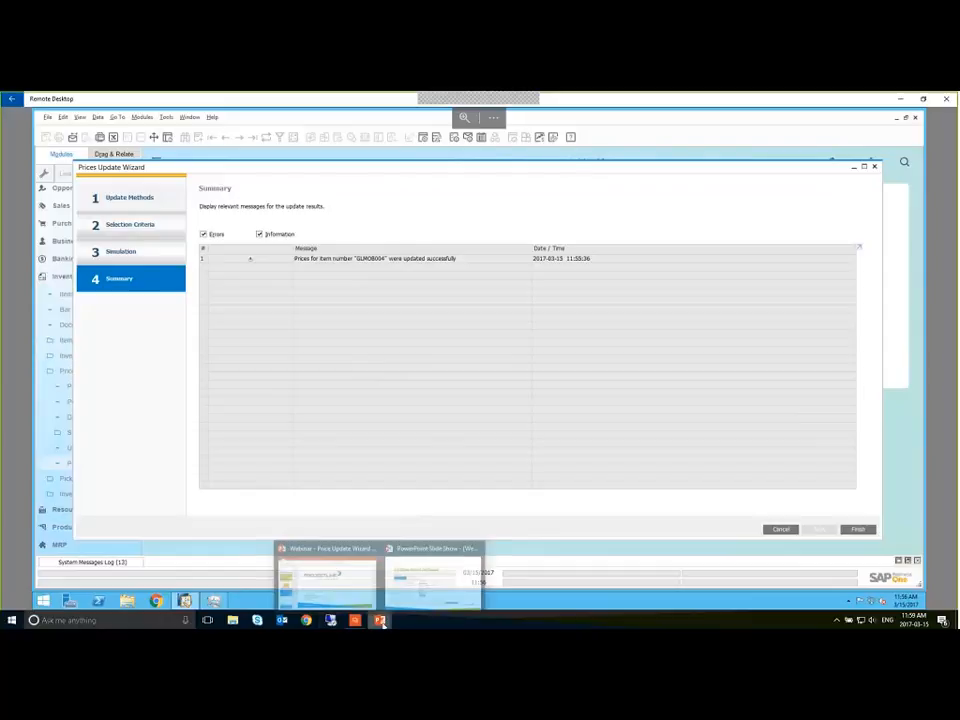
pyautogui.click(432, 578)
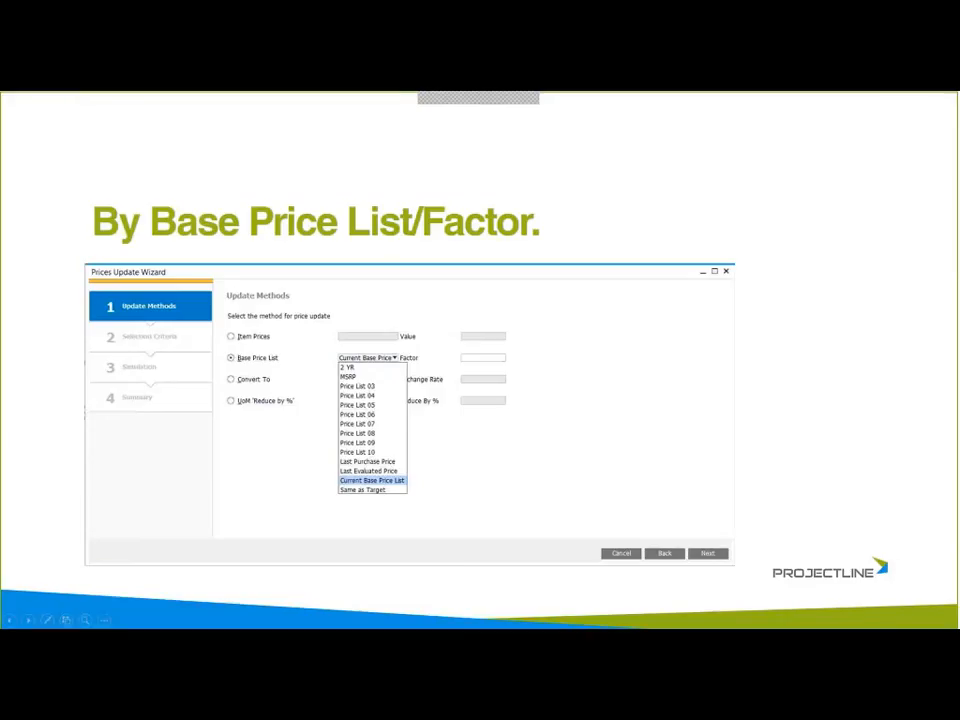
pyautogui.click(533, 453)
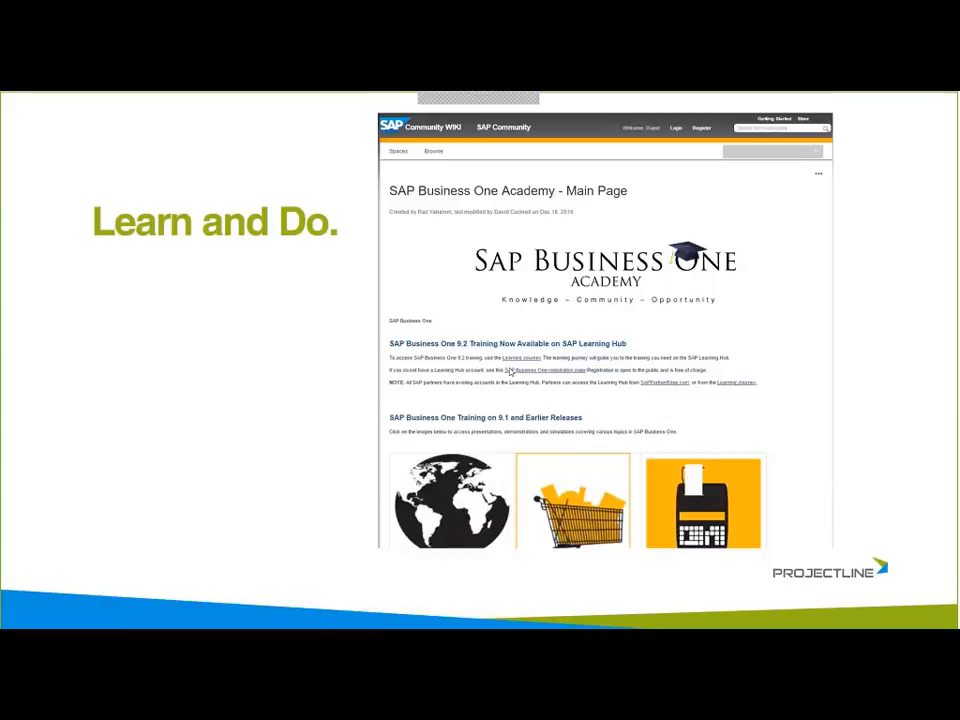
# Step: Switch to Chrome and examine the training resources and topics on the SAP Business One Academy main page
pyautogui.hotkey('alt', 'Tab')
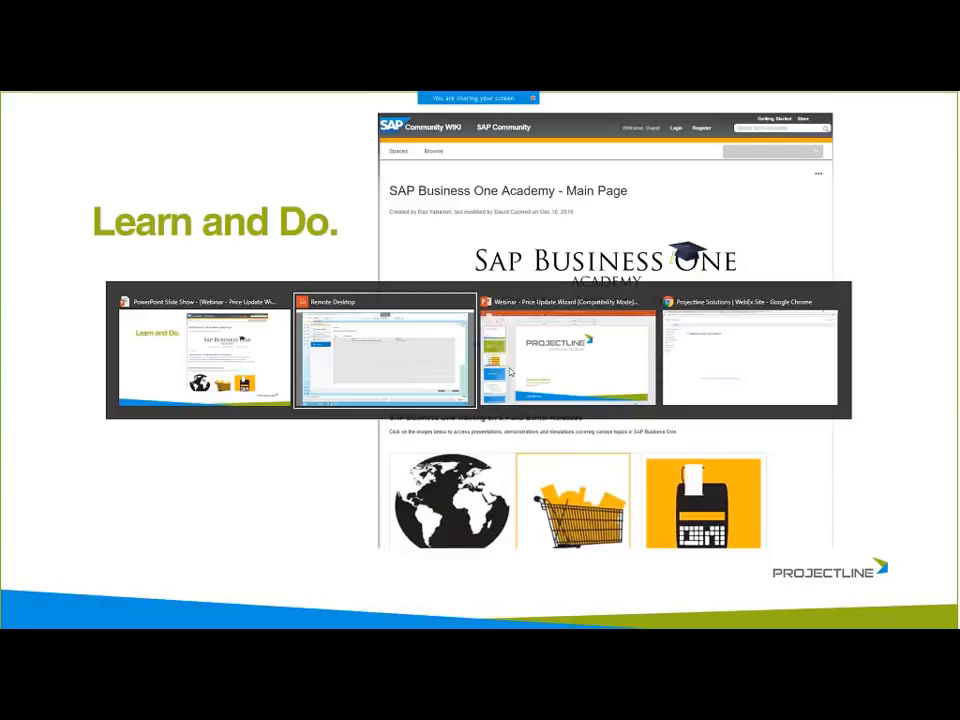
pyautogui.press('Tab')
pyautogui.press('Tab')
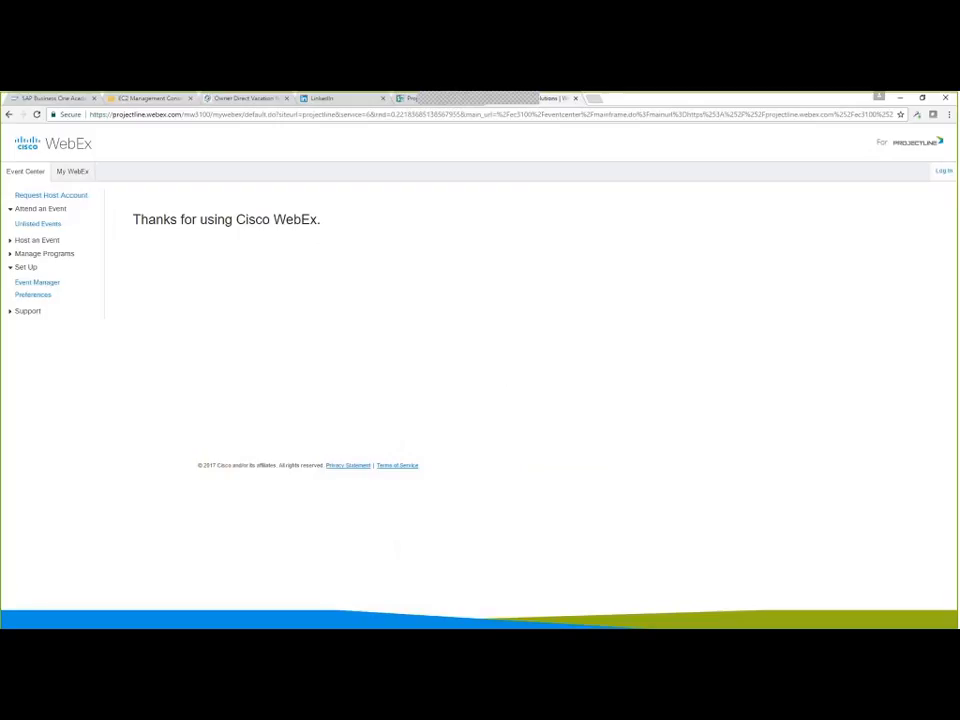
pyautogui.click(37, 98)
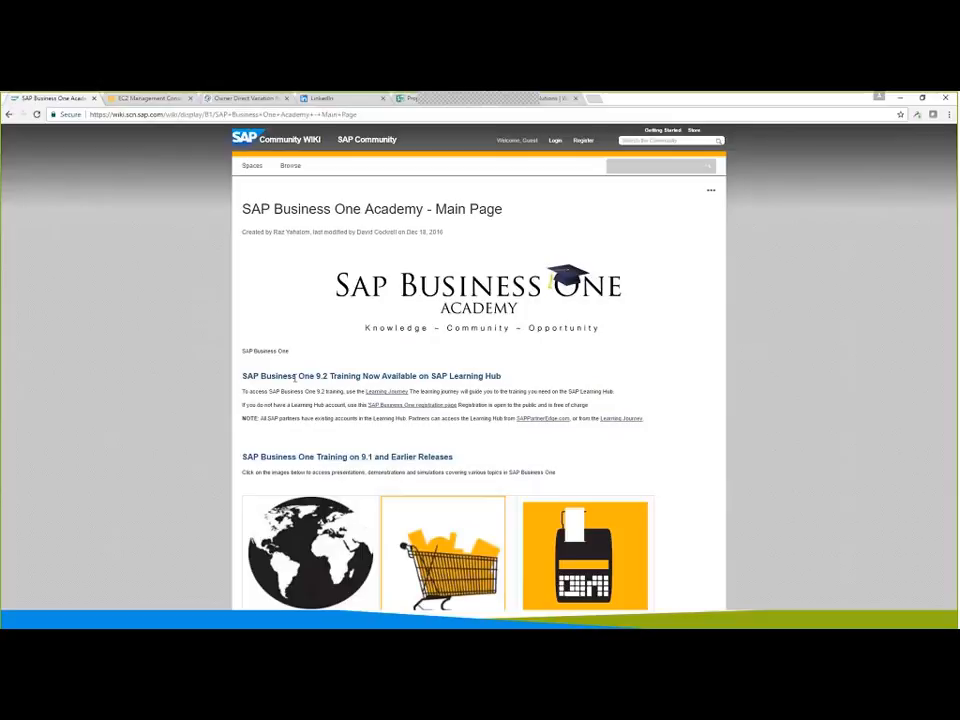
pyautogui.scroll(-1, 510, 380)
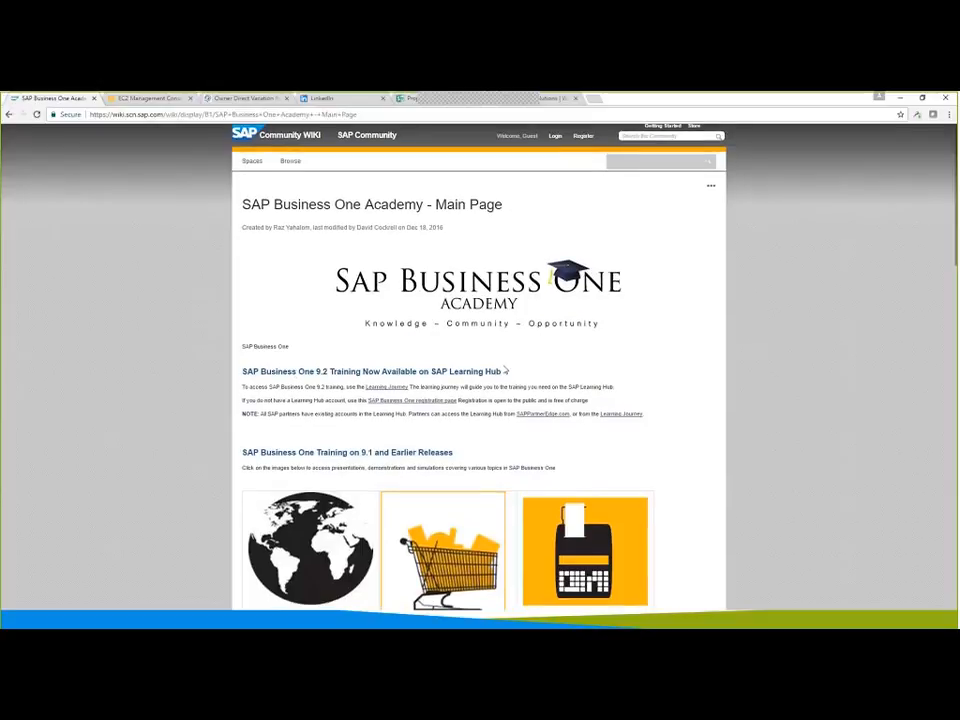
pyautogui.scroll(-2, 505, 370)
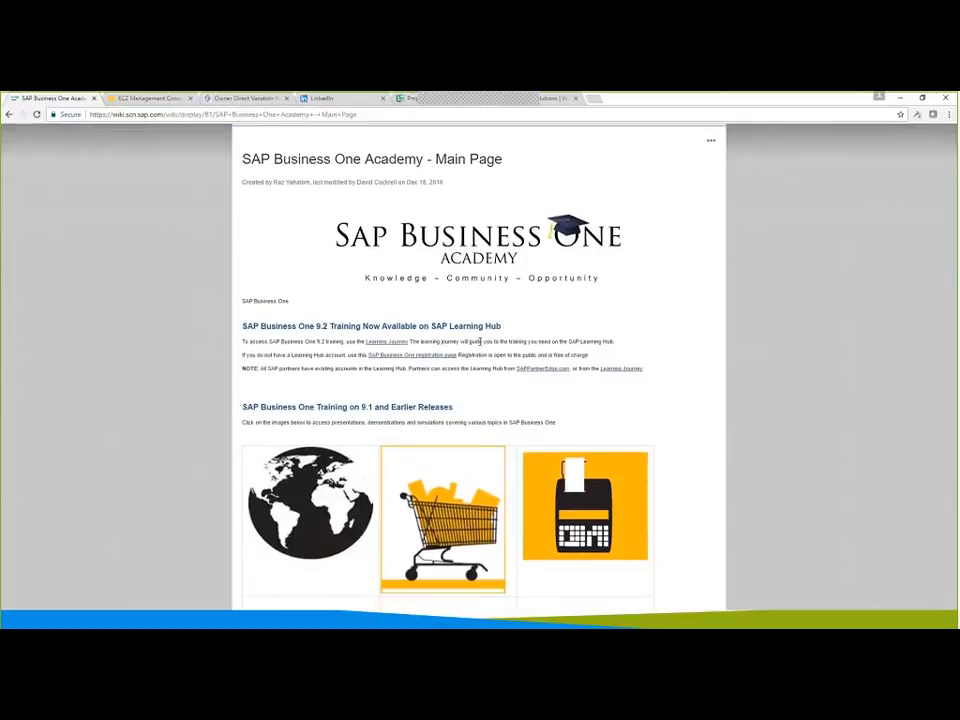
pyautogui.scroll(-1, 426, 422)
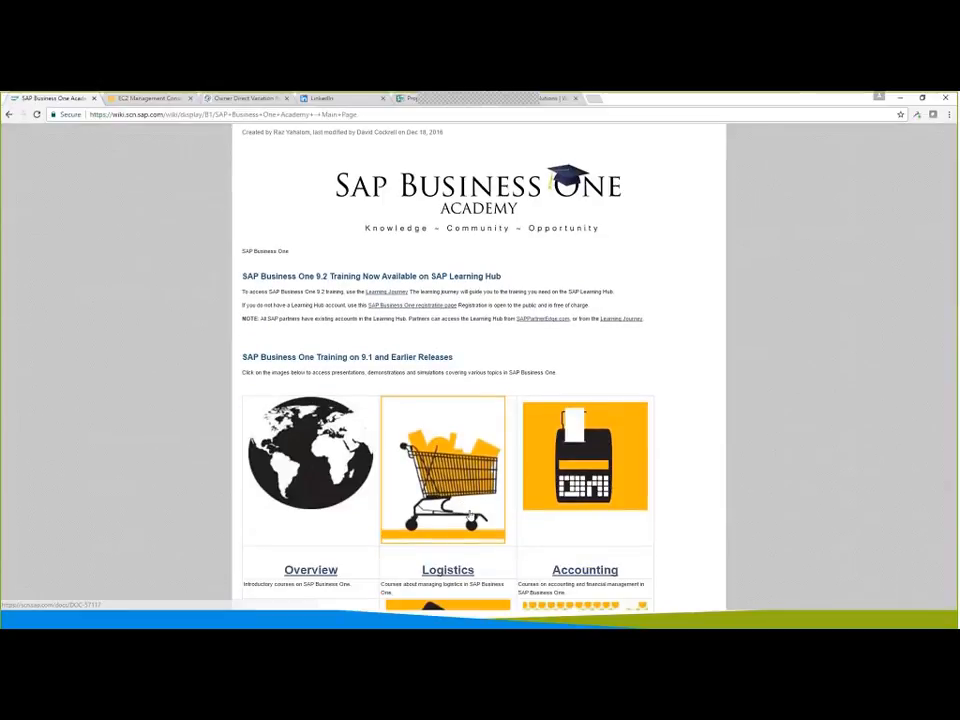
pyautogui.scroll(-2, 343, 517)
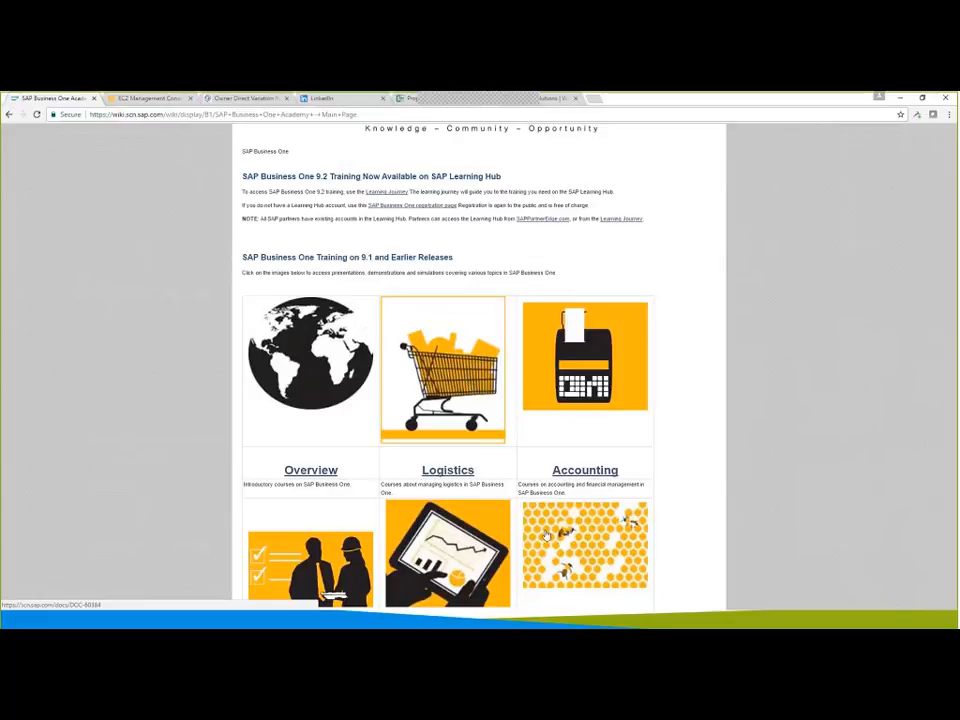
pyautogui.scroll(2, 291, 403)
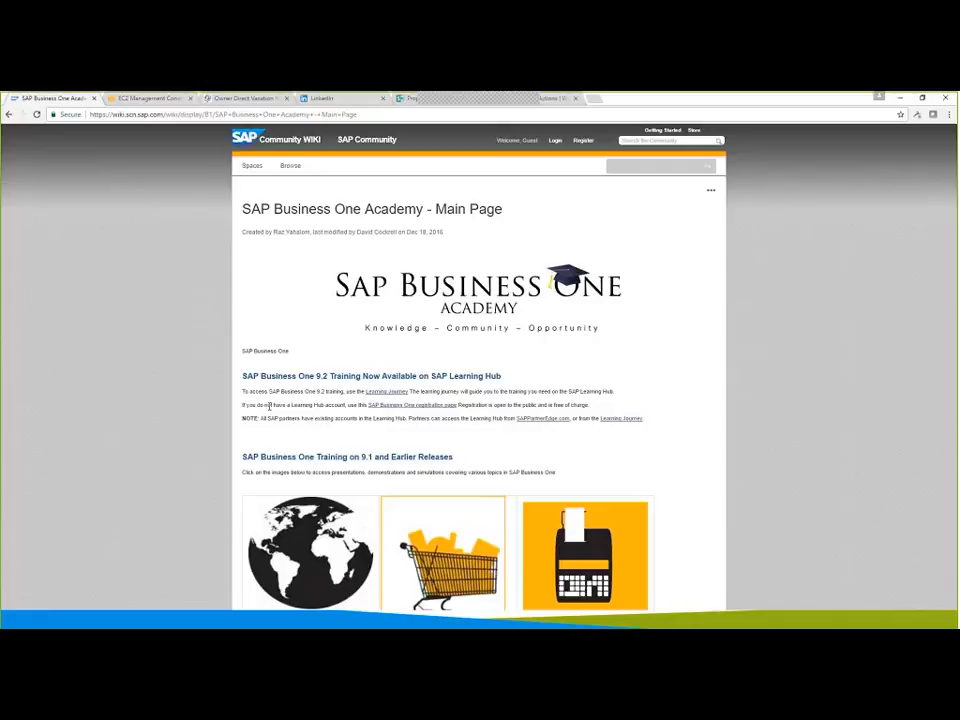
# Step: Highlight the Learning Hub registration sentence on the Academy page and open the Learning Journey for SAP Business One 9.2 training
pyautogui.moveTo(242, 408); pyautogui.dragTo(593, 405)
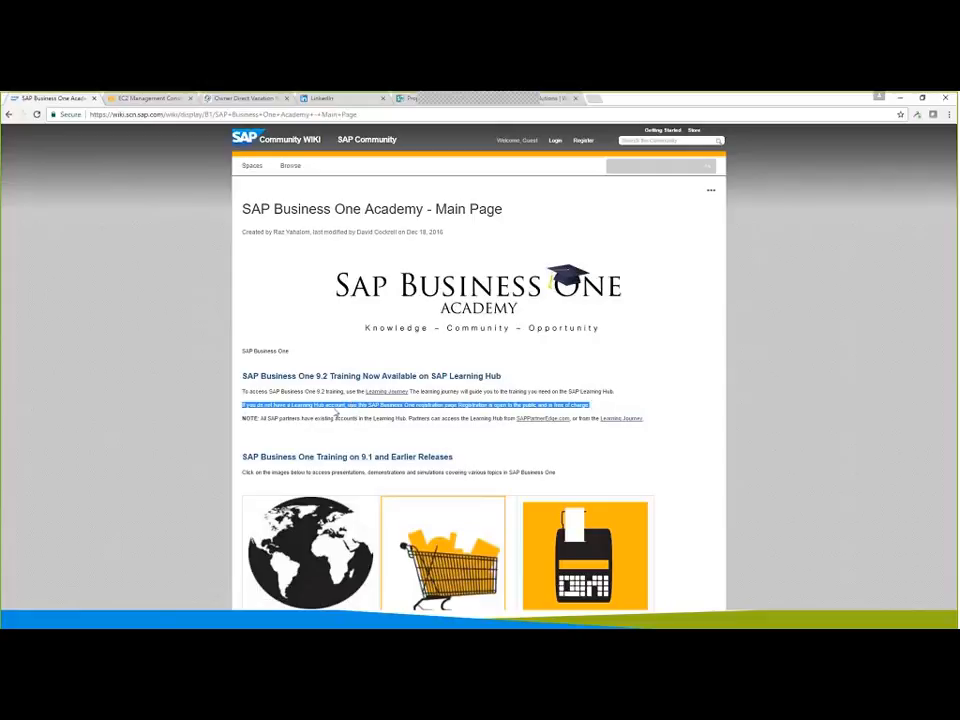
pyautogui.click(442, 404)
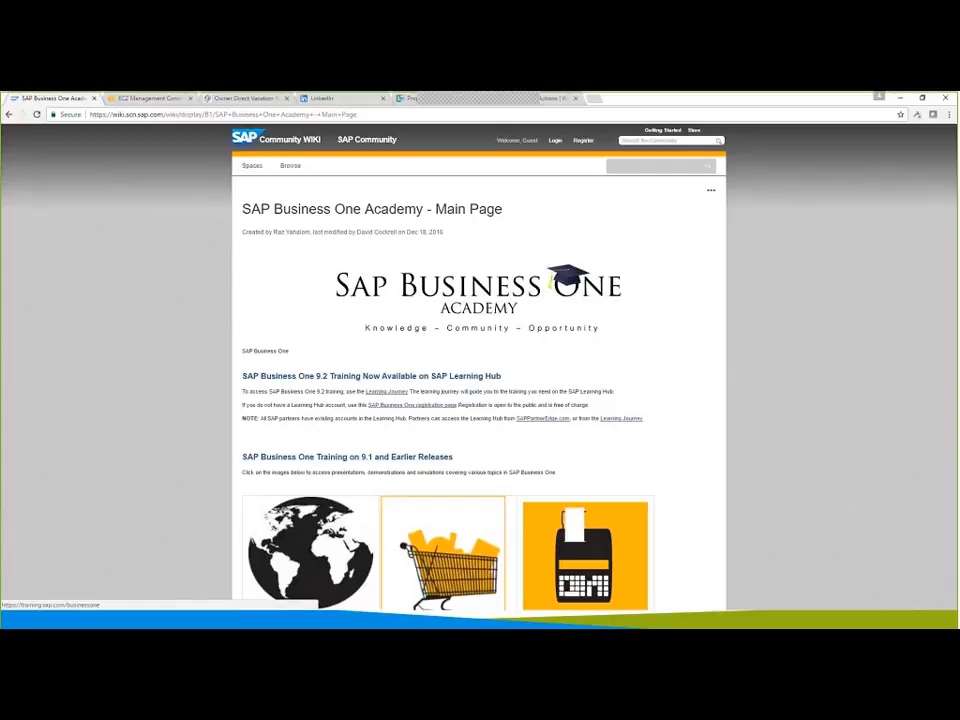
pyautogui.click(385, 393)
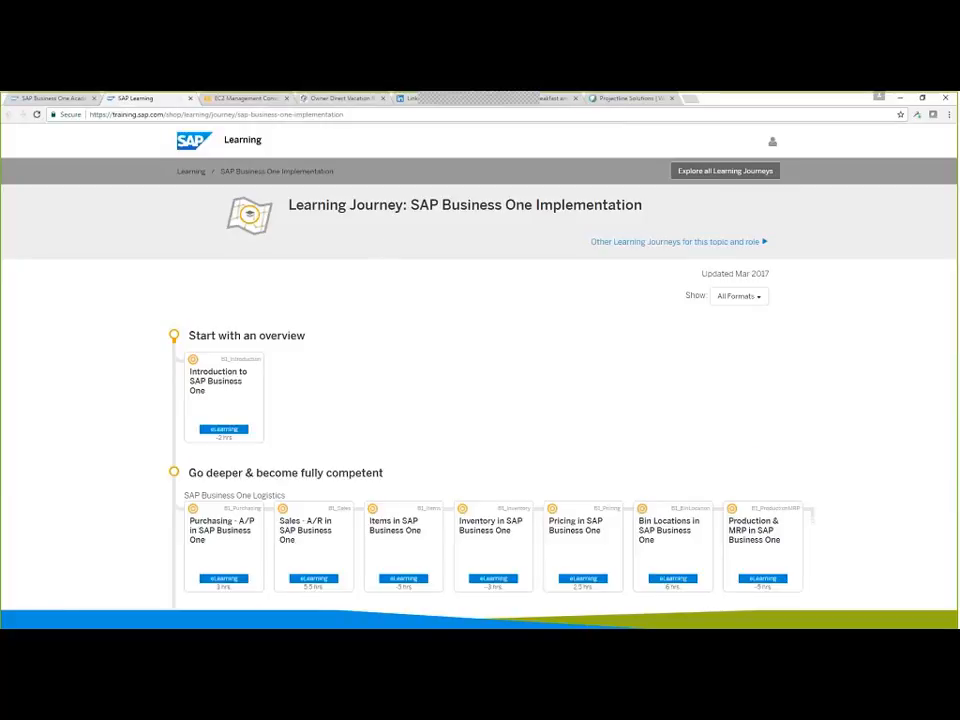
# Step: Examine the Logistics, Accounting, Implementation and Support courses and the certification in the SAP Business One Implementation learning journey
pyautogui.scroll(-1, 297, 410)
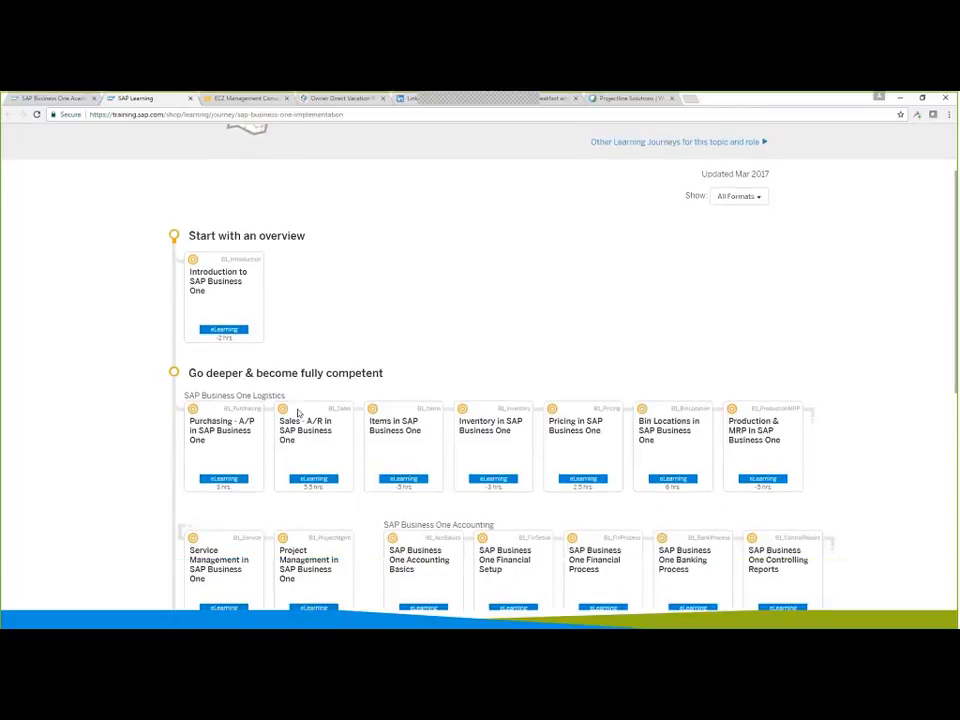
pyautogui.scroll(-1, 297, 410)
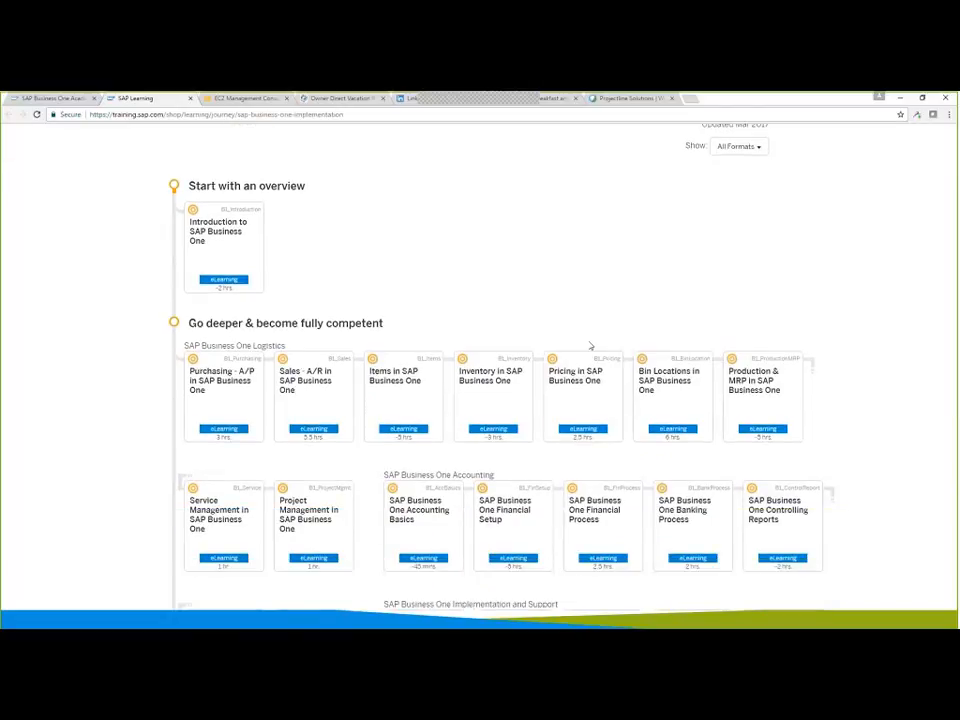
pyautogui.scroll(-1, 317, 465)
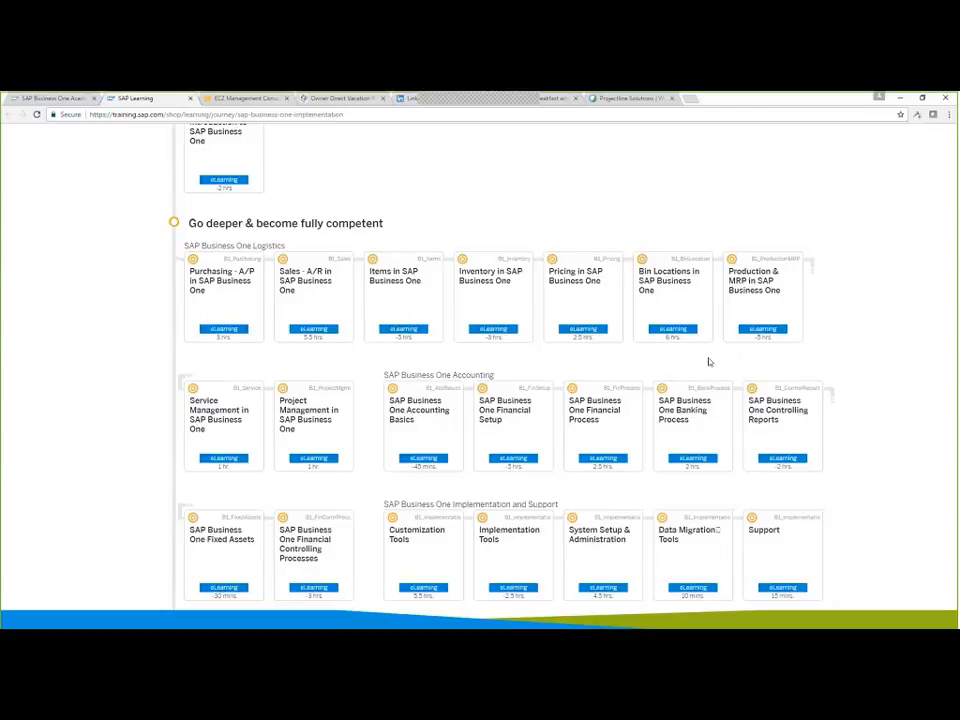
pyautogui.scroll(-1, 198, 437)
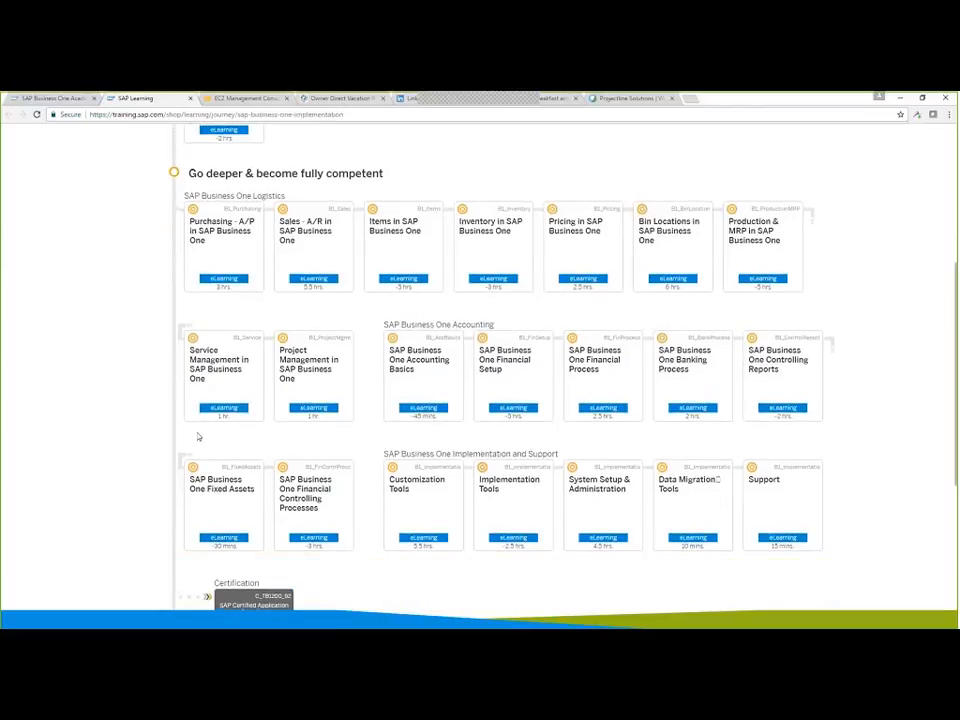
pyautogui.scroll(-2, 198, 437)
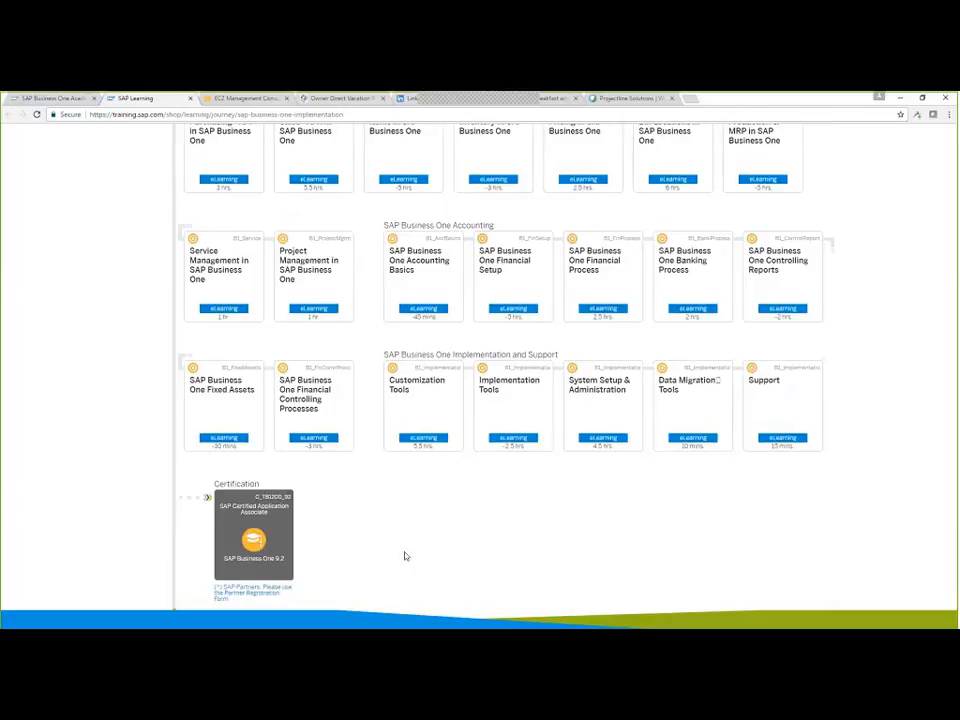
pyautogui.scroll(1, 405, 556)
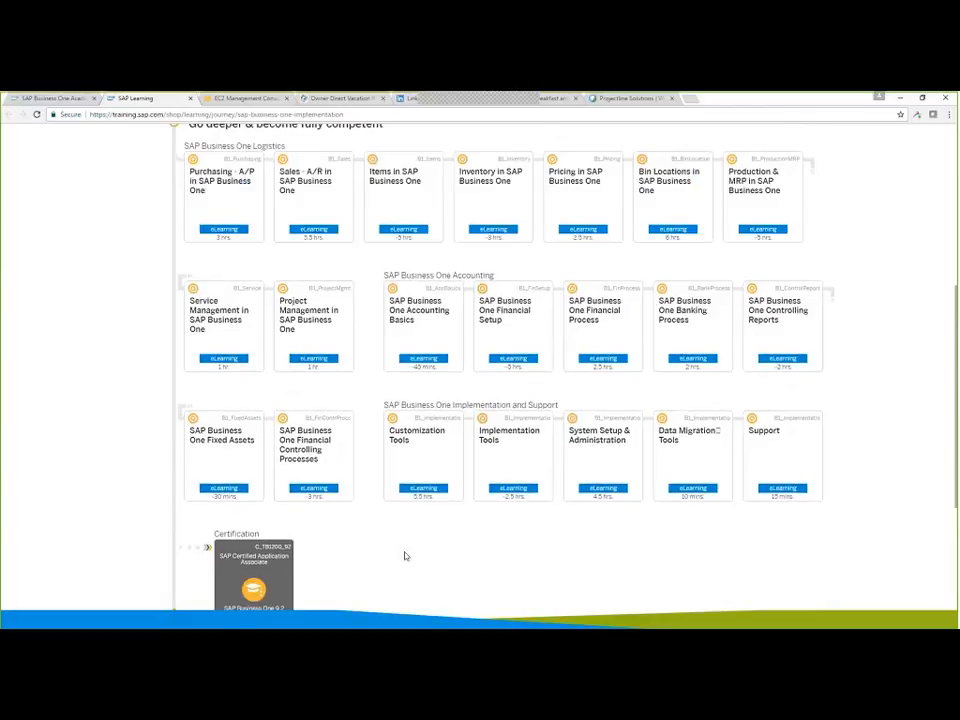
pyautogui.scroll(2, 354, 452)
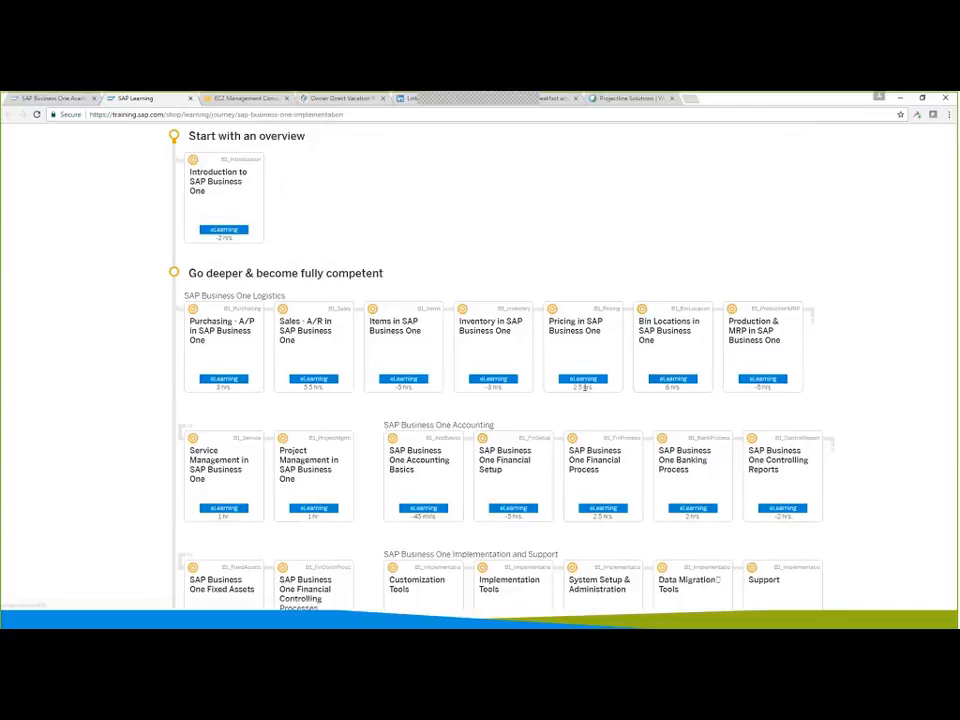
# Step: Log on to SAP for the Pricing in SAP Business One eLearning and open the Updating Pricelists course under Managing Price Lists
pyautogui.click(583, 379)
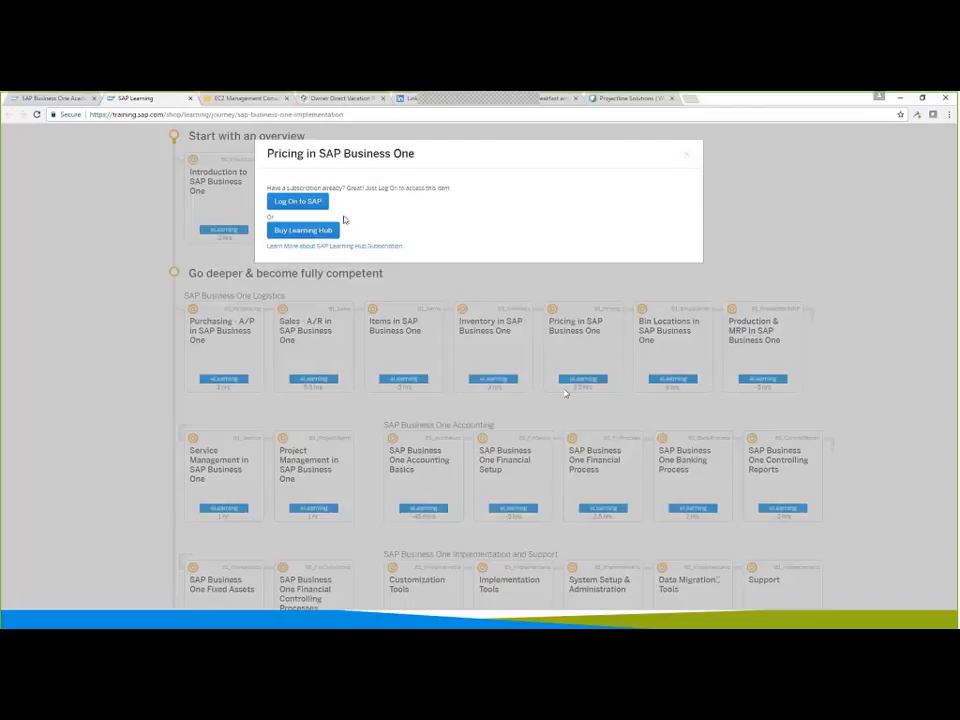
pyautogui.click(302, 202)
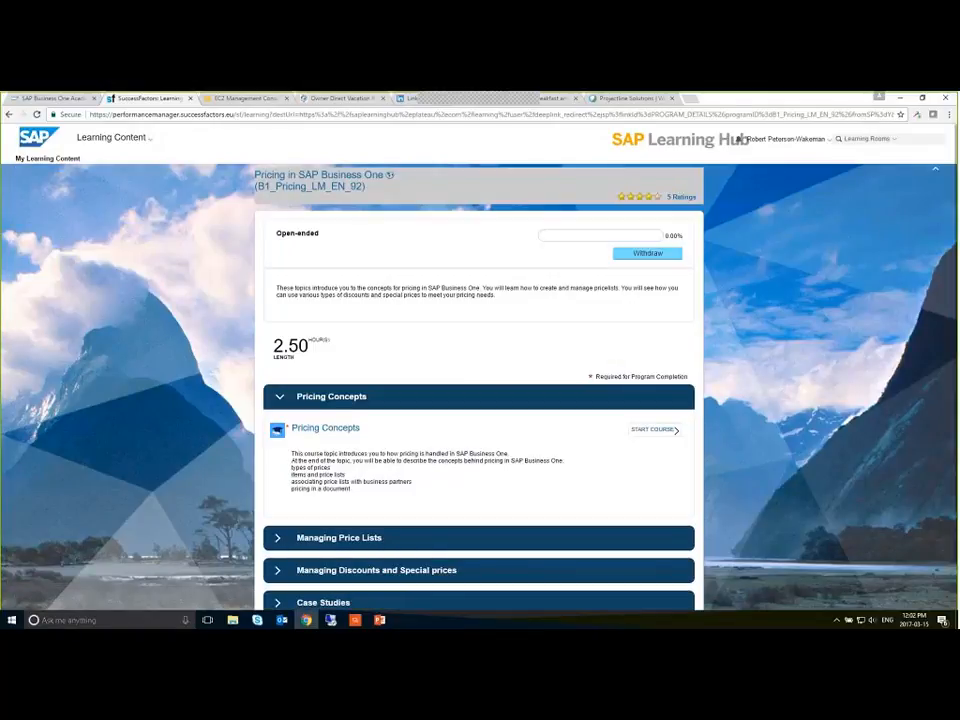
pyautogui.scroll(-1, 480, 380)
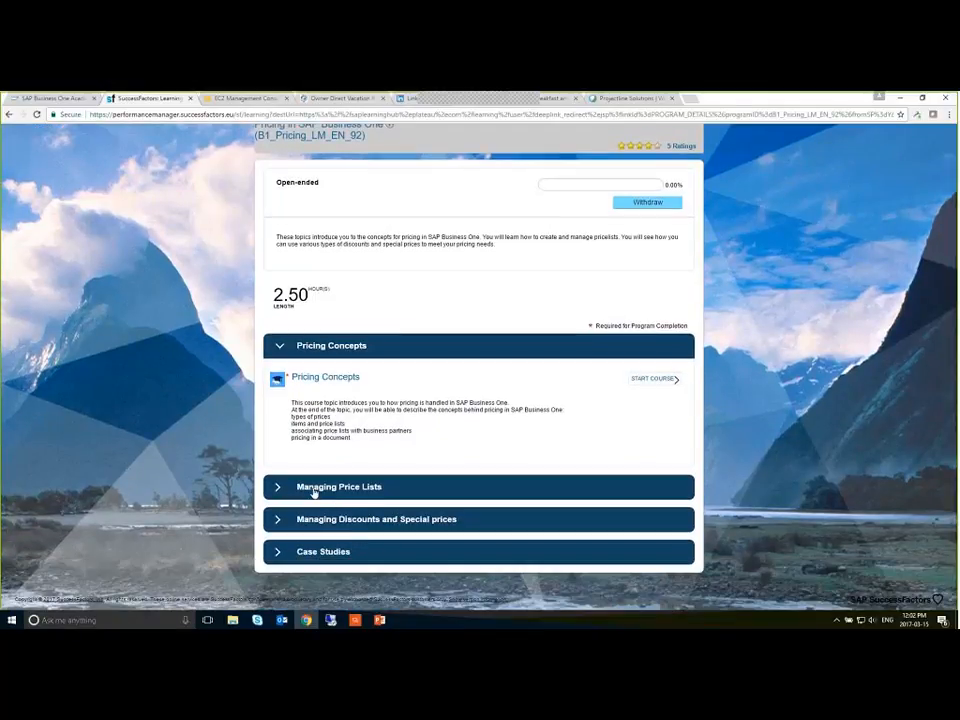
pyautogui.click(313, 488)
pyautogui.scroll(-3, 328, 450)
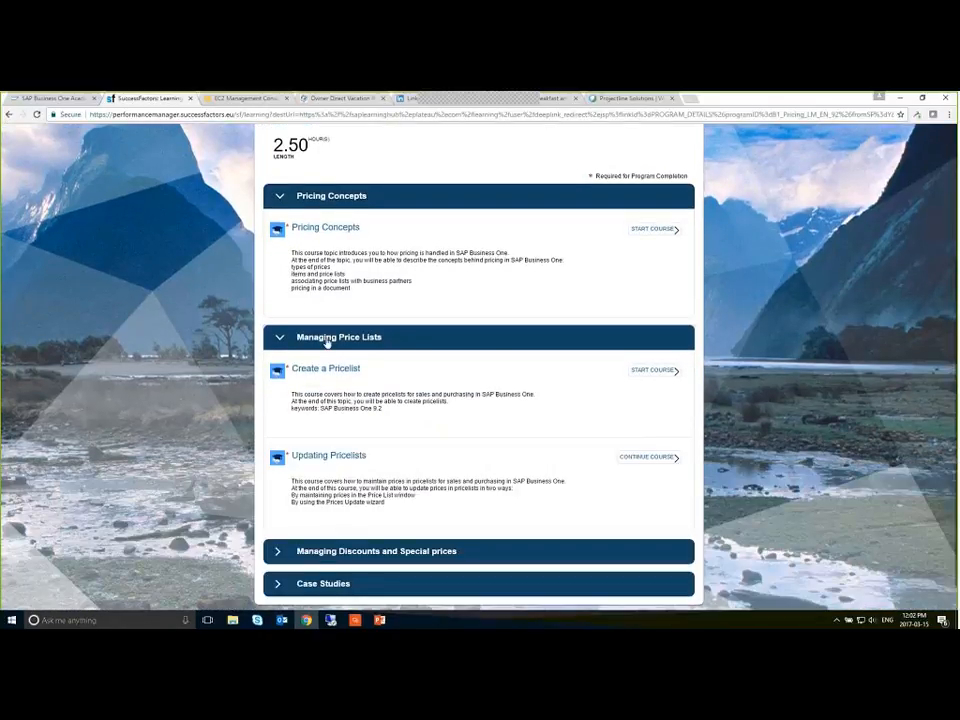
pyautogui.click(316, 457)
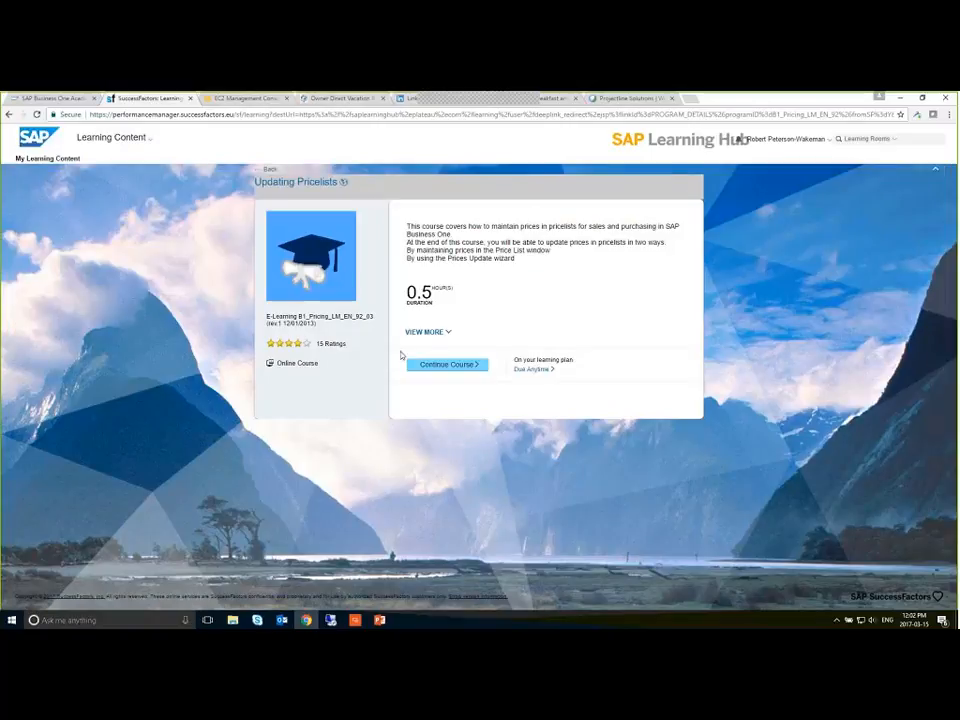
# Step: Continue the Updating Pricelists course and launch its Update price lists simulation in an enlarged, repositioned window
pyautogui.click(450, 366)
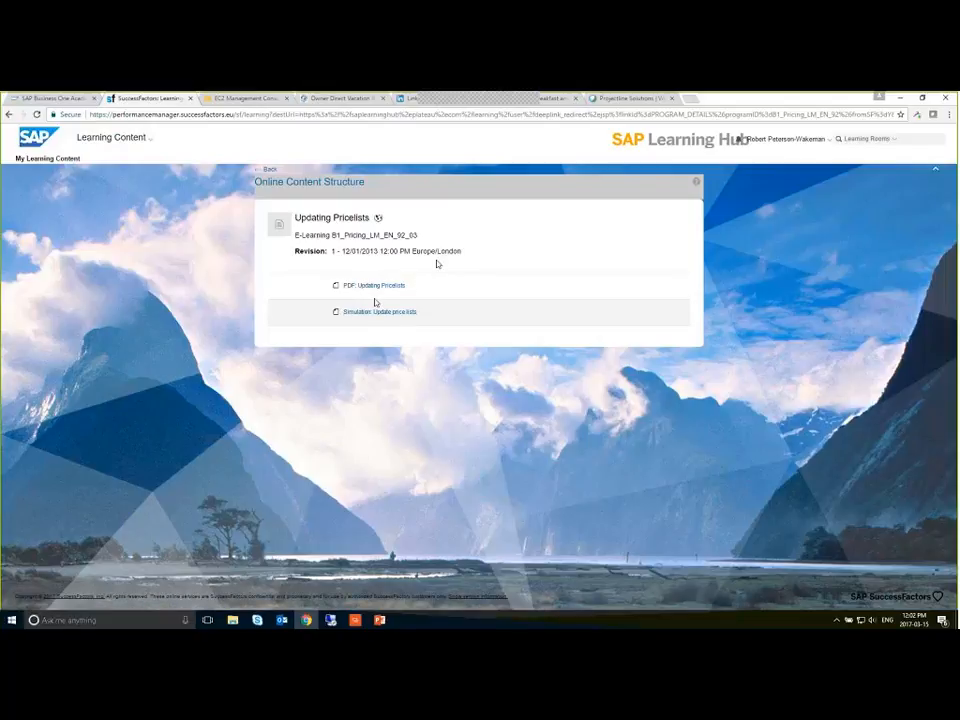
pyautogui.click(387, 316)
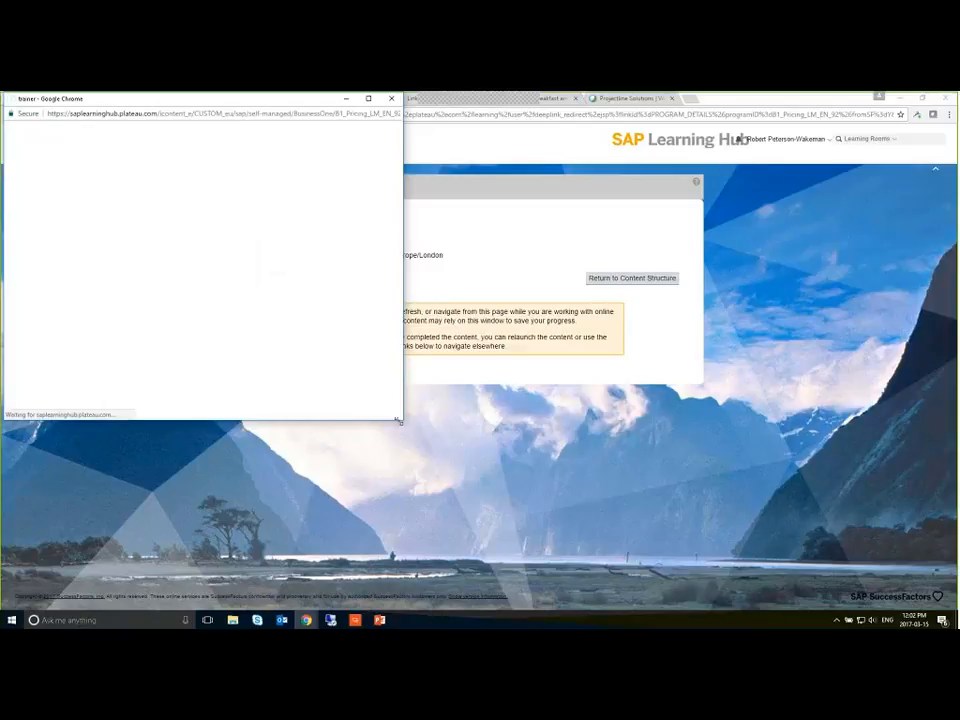
pyautogui.moveTo(398, 421); pyautogui.dragTo(882, 563)
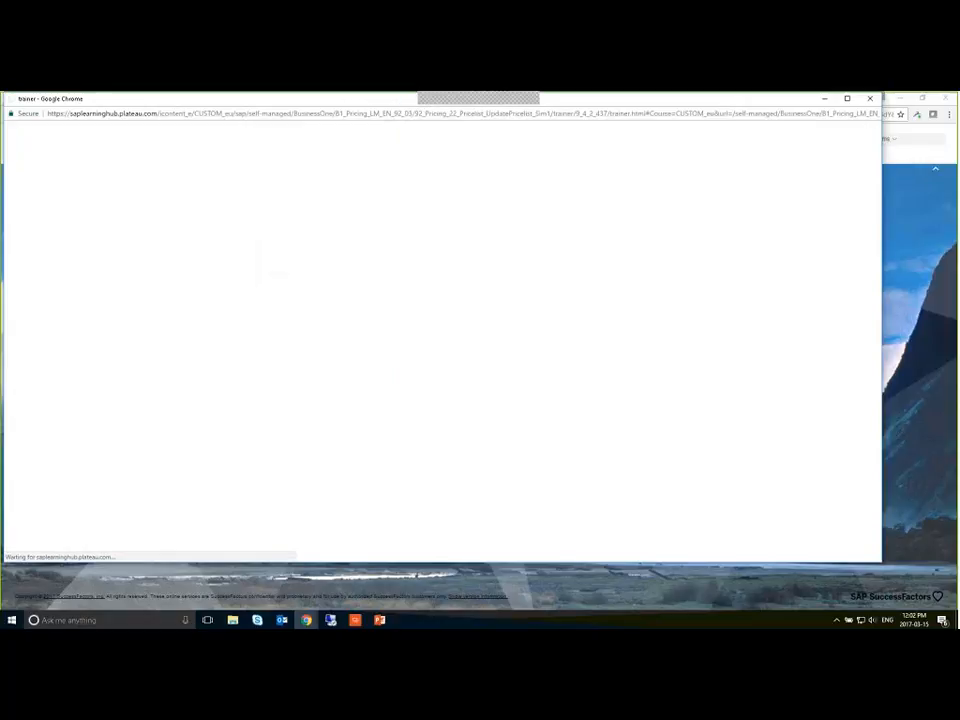
pyautogui.moveTo(290, 100); pyautogui.dragTo(312, 120)
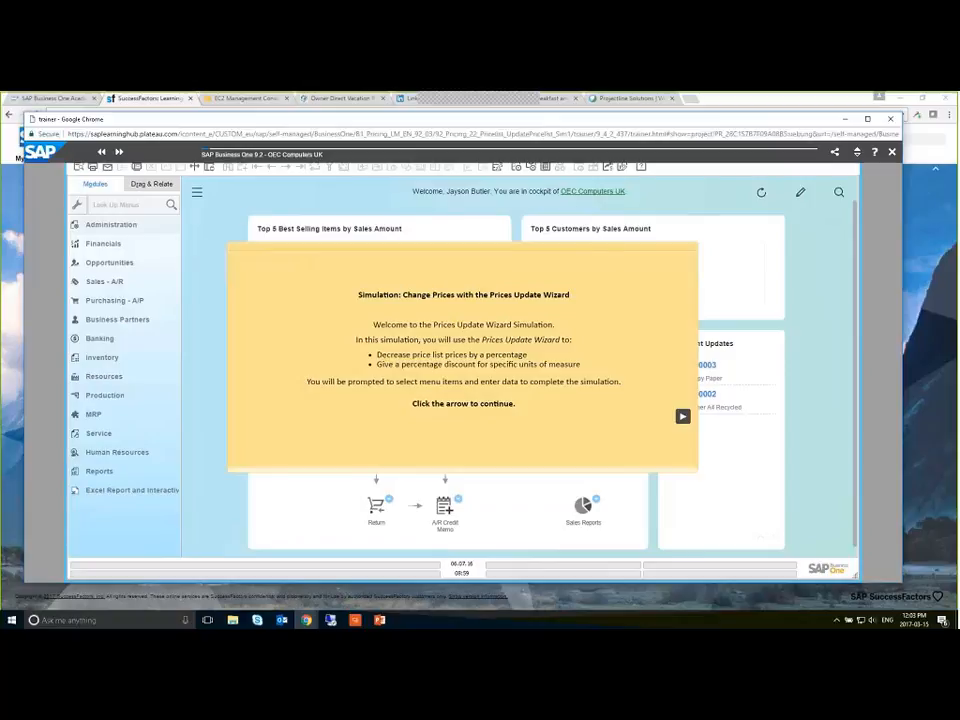
# Step: Close the simulation window, switch to the PowerPoint slide show and advance to the "Do What You Do. Better." slide
pyautogui.click(893, 120)
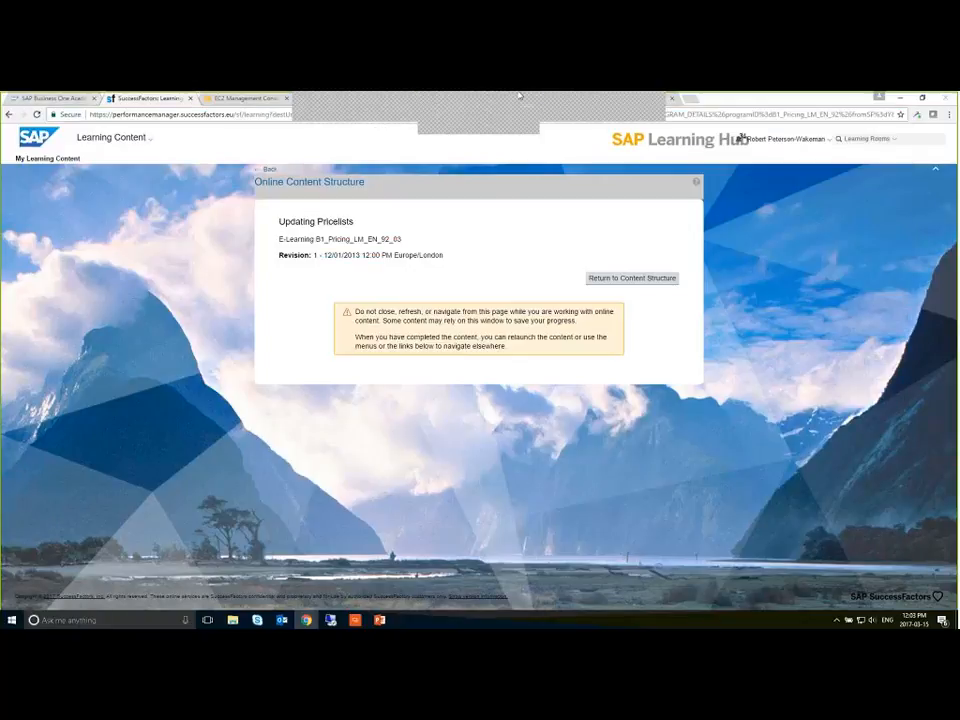
pyautogui.moveTo(379, 621)
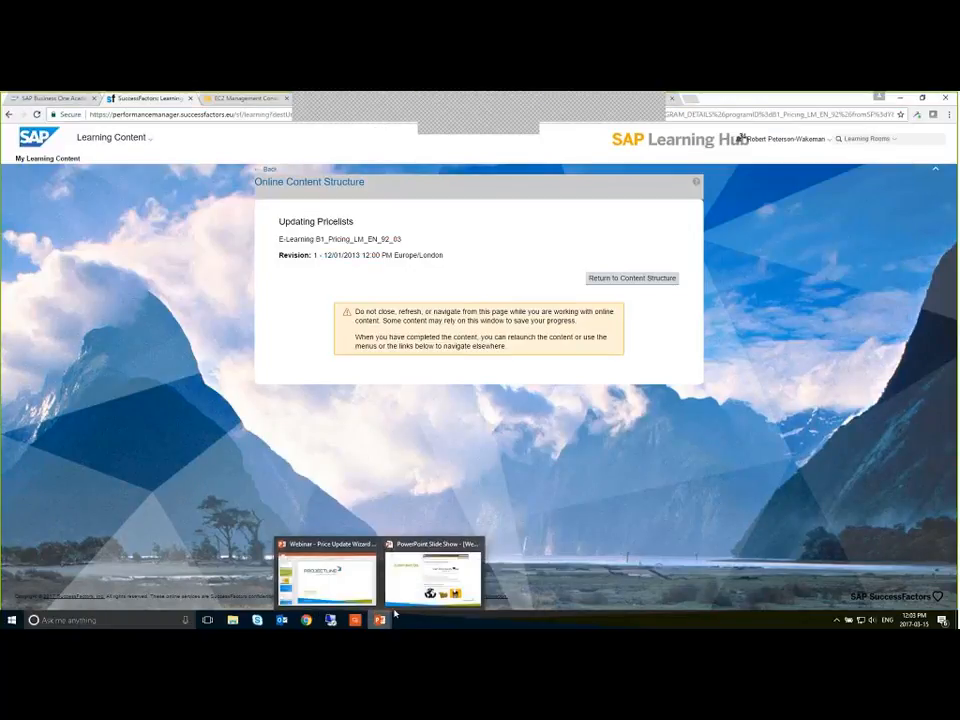
pyautogui.click(407, 580)
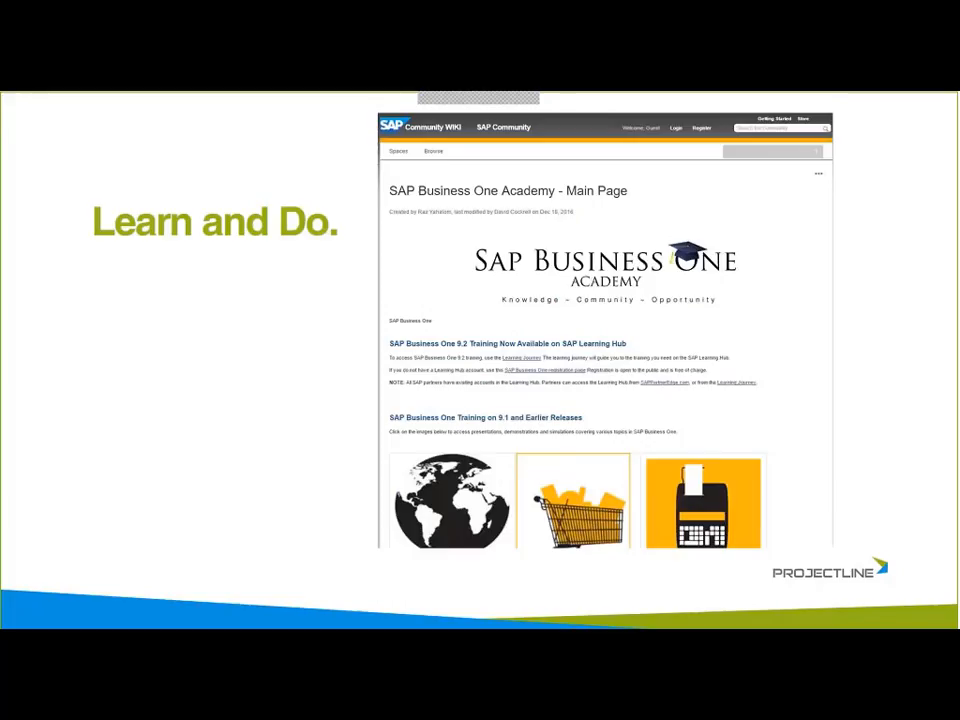
pyautogui.press('Right')
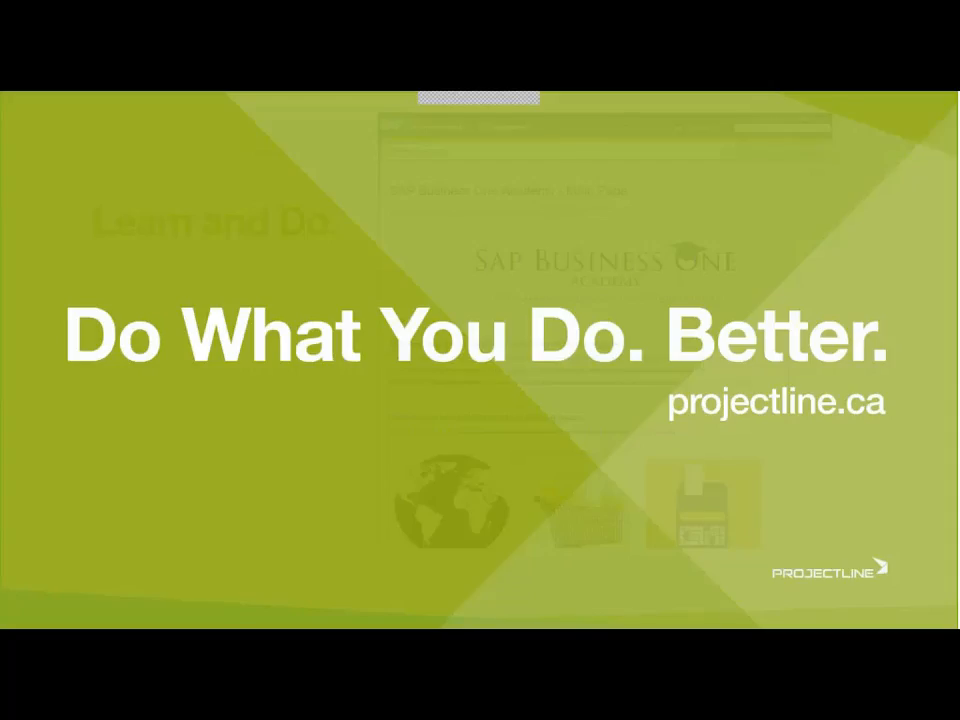